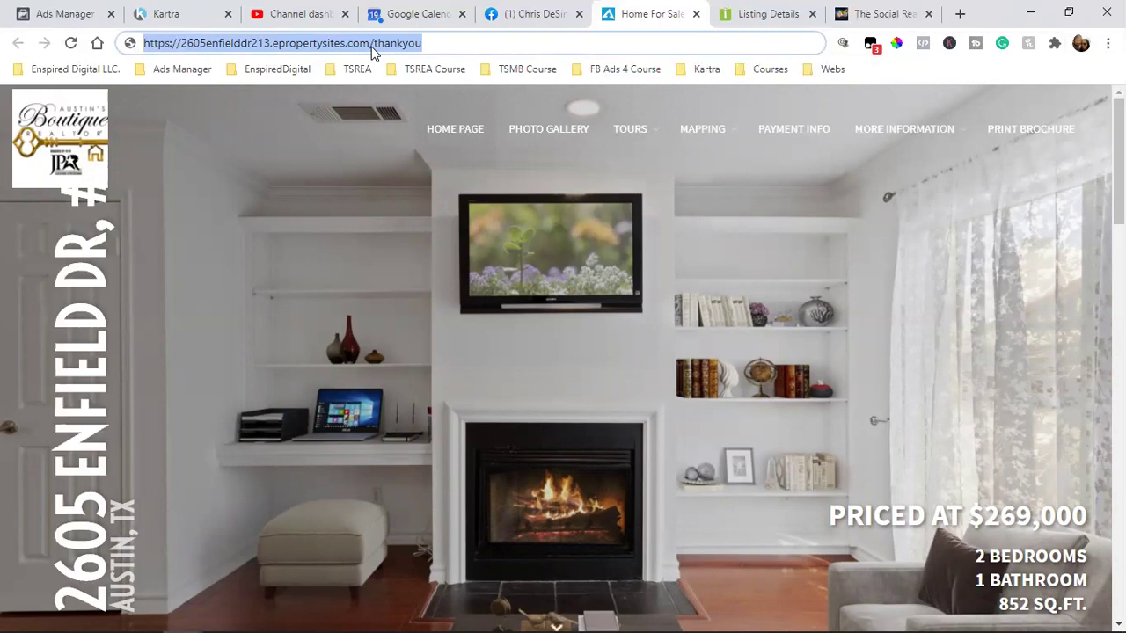
# Leave the realtor's business Page and return to the Facebook home news feed via the logo.
pyautogui.click(37, 10)
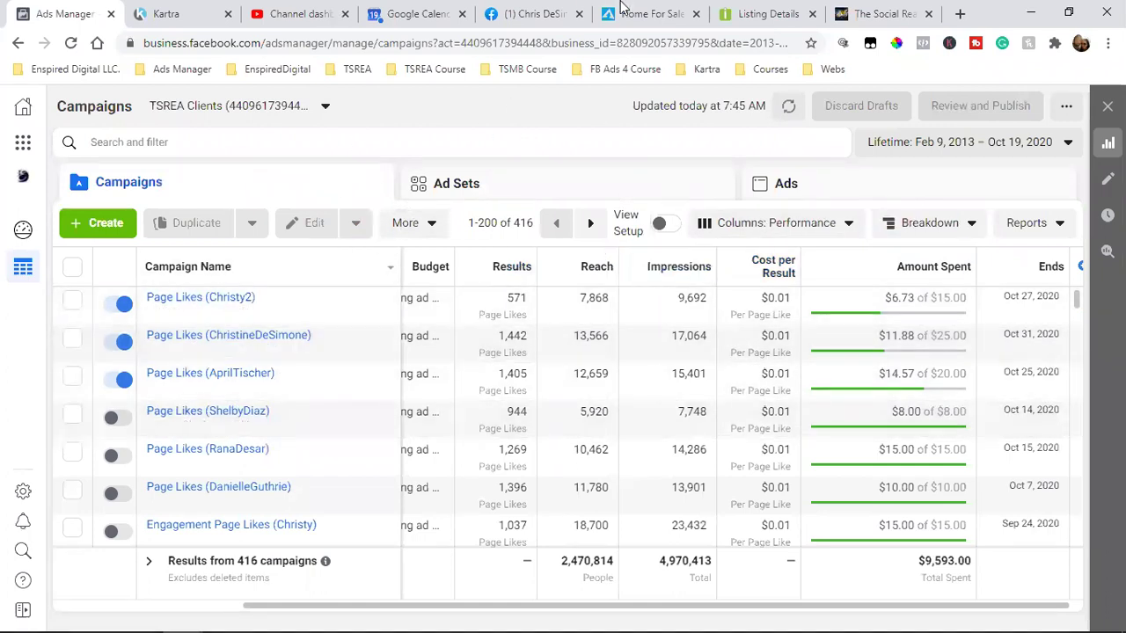
pyautogui.click(528, 12)
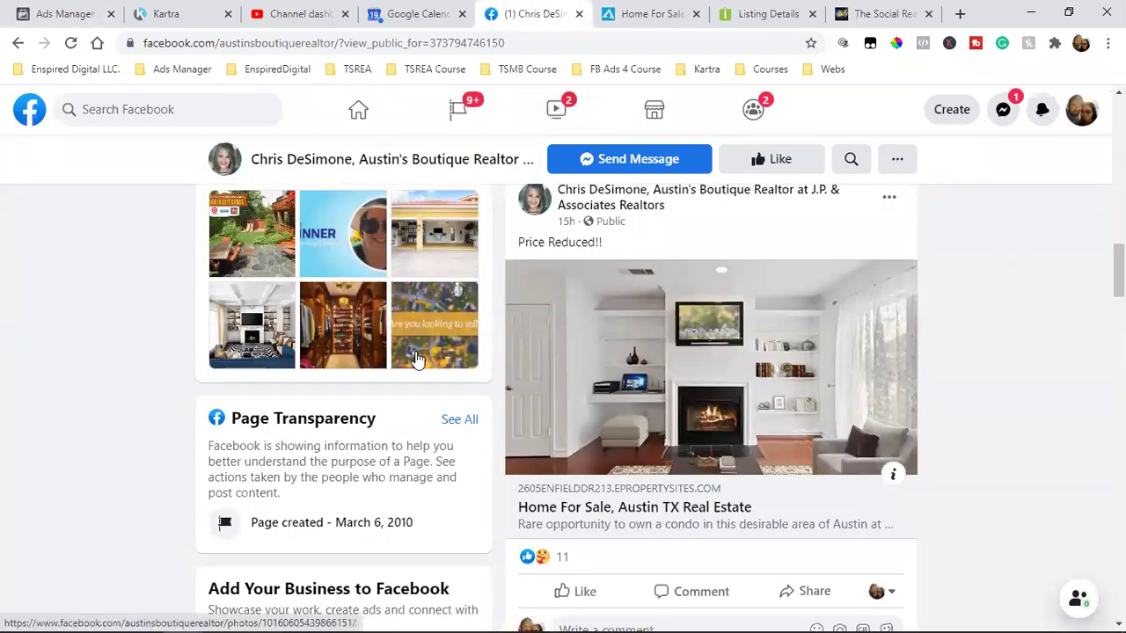
pyautogui.scroll(5, 458, 328)
pyautogui.scroll(2, 386, 361)
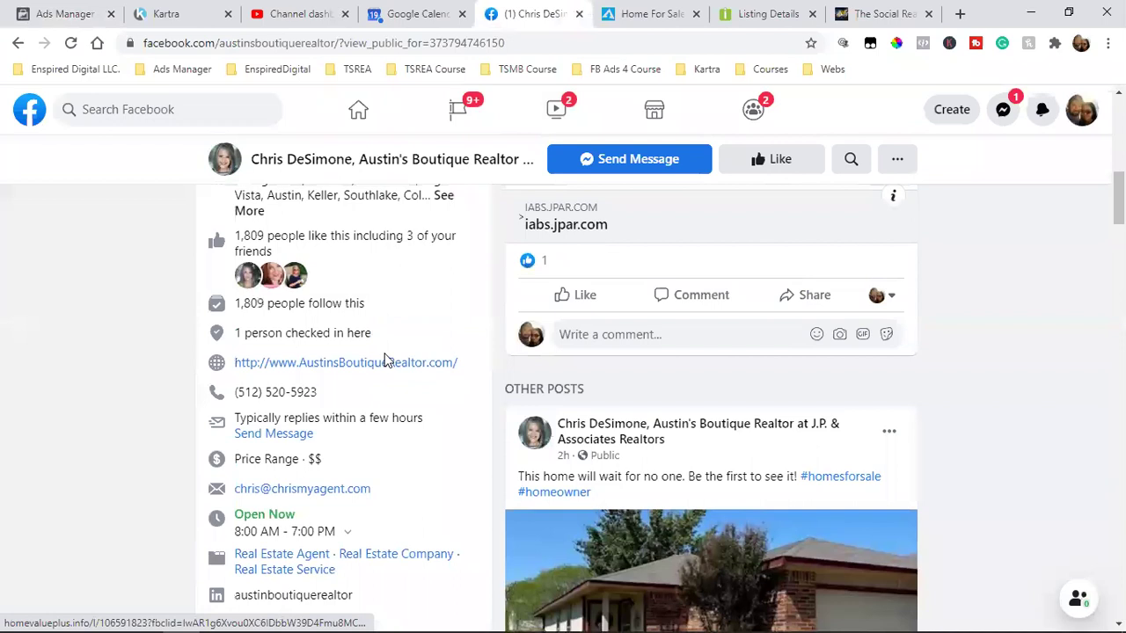
pyautogui.scroll(3, 453, 447)
pyautogui.scroll(6, 447, 453)
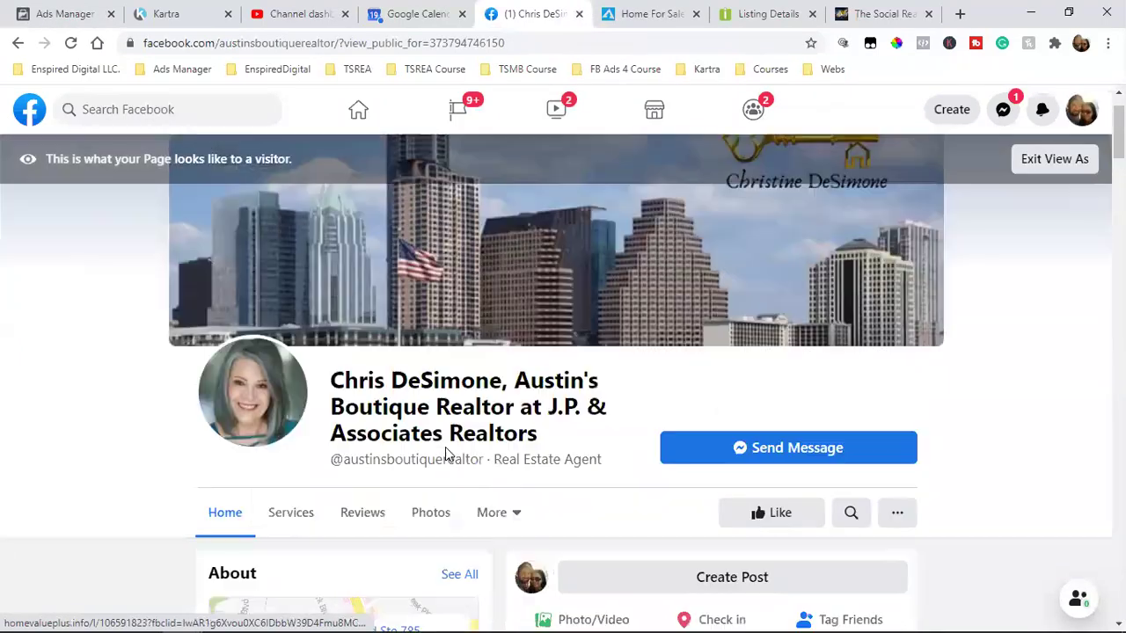
pyautogui.scroll(-2, 305, 334)
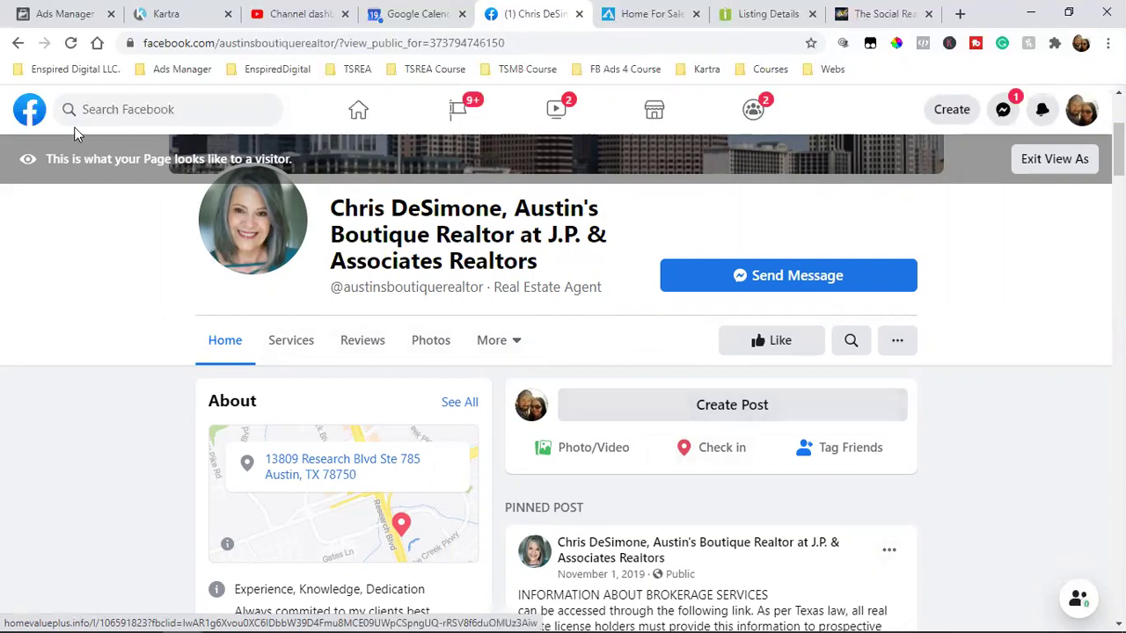
pyautogui.click(30, 112)
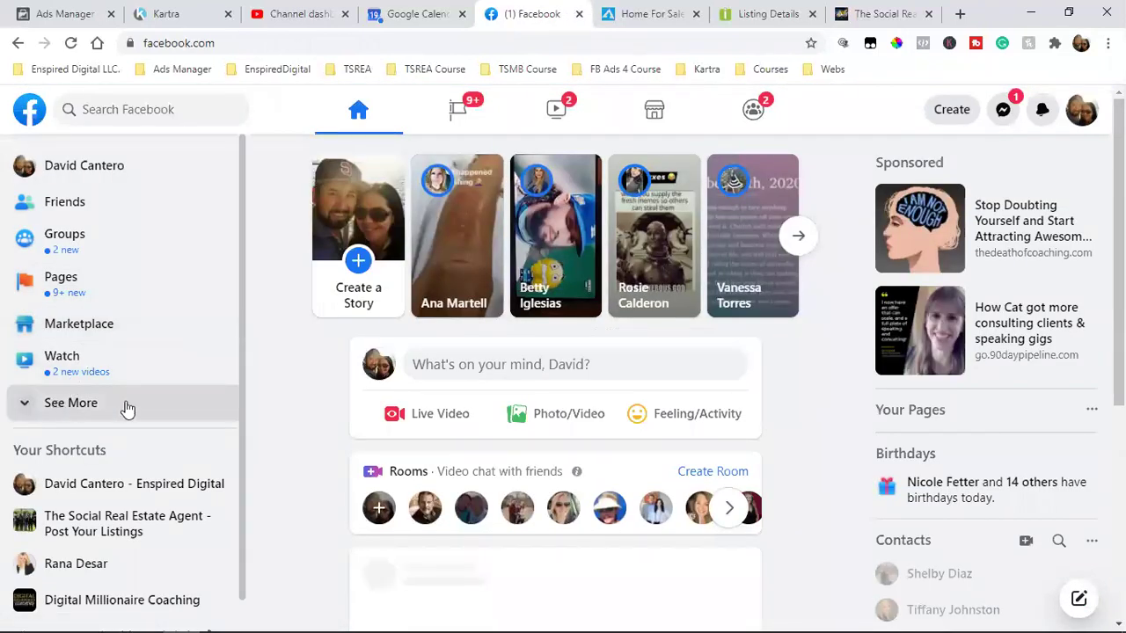
# Open Ads Manager from the sidebar's See More shortcuts and close the older Ads Manager tab.
pyautogui.click(92, 407)
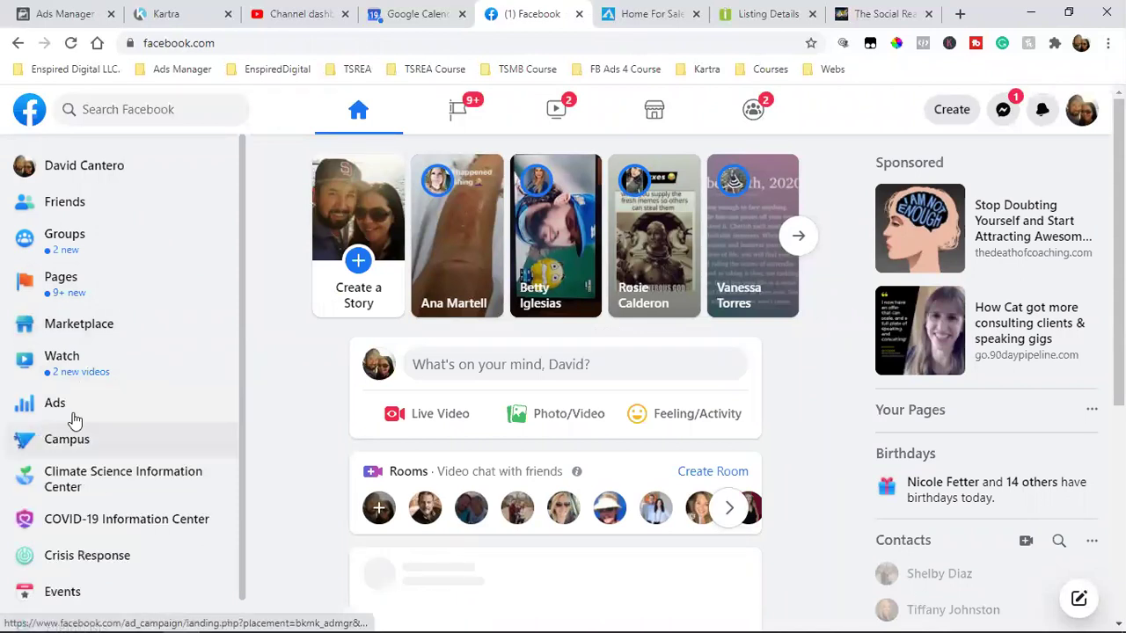
pyautogui.click(77, 413)
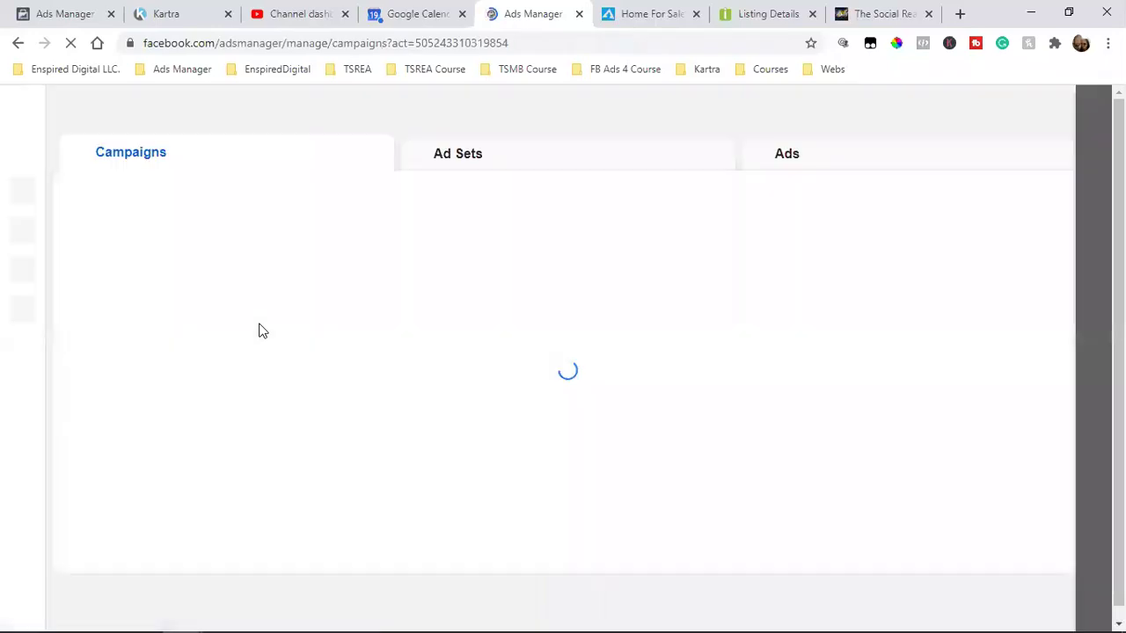
pyautogui.click(111, 14)
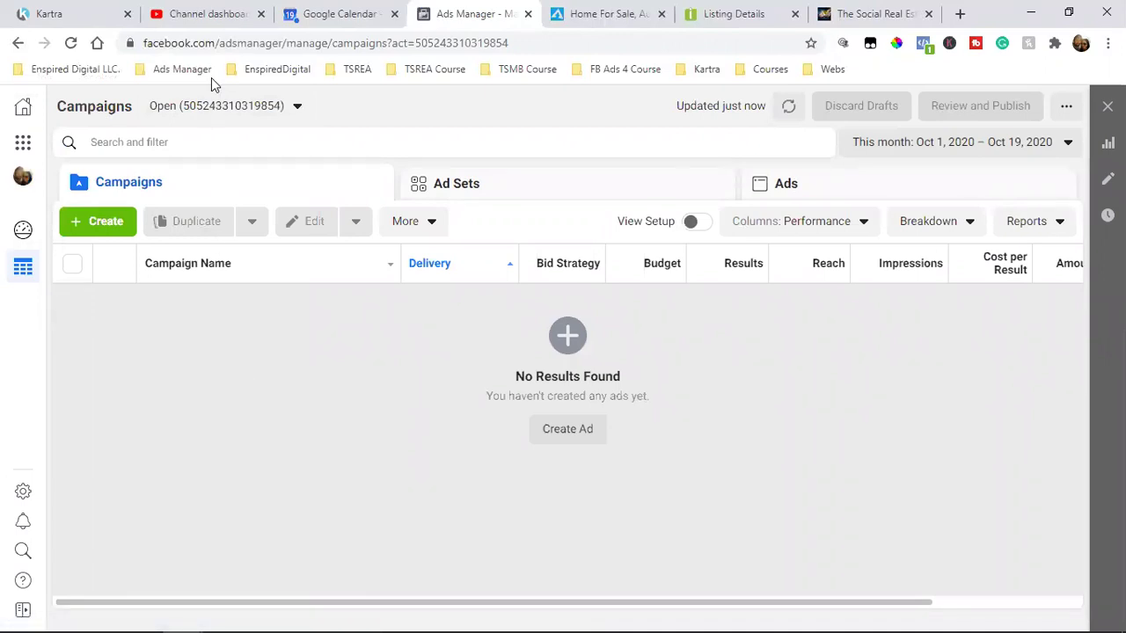
# Delete the 'campaigns?act=…' portion so the address reads facebook.com/adsmanager.
pyautogui.doubleClick(227, 42)
pyautogui.click(447, 43)
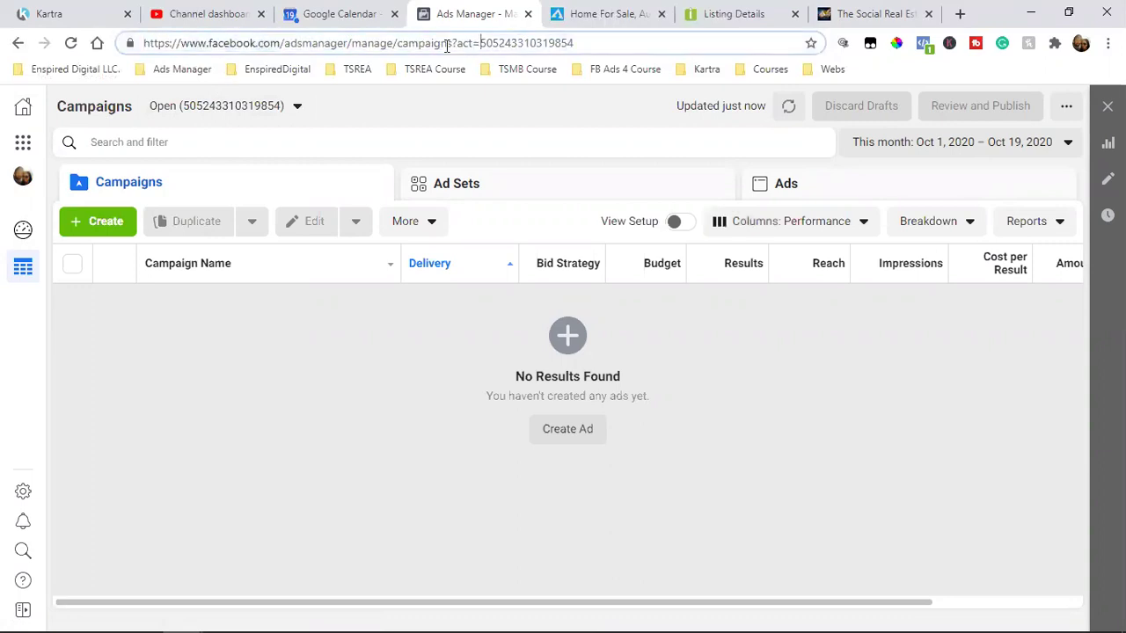
pyautogui.moveTo(397, 42); pyautogui.dragTo(984, 55)
pyautogui.press('BackSpace')
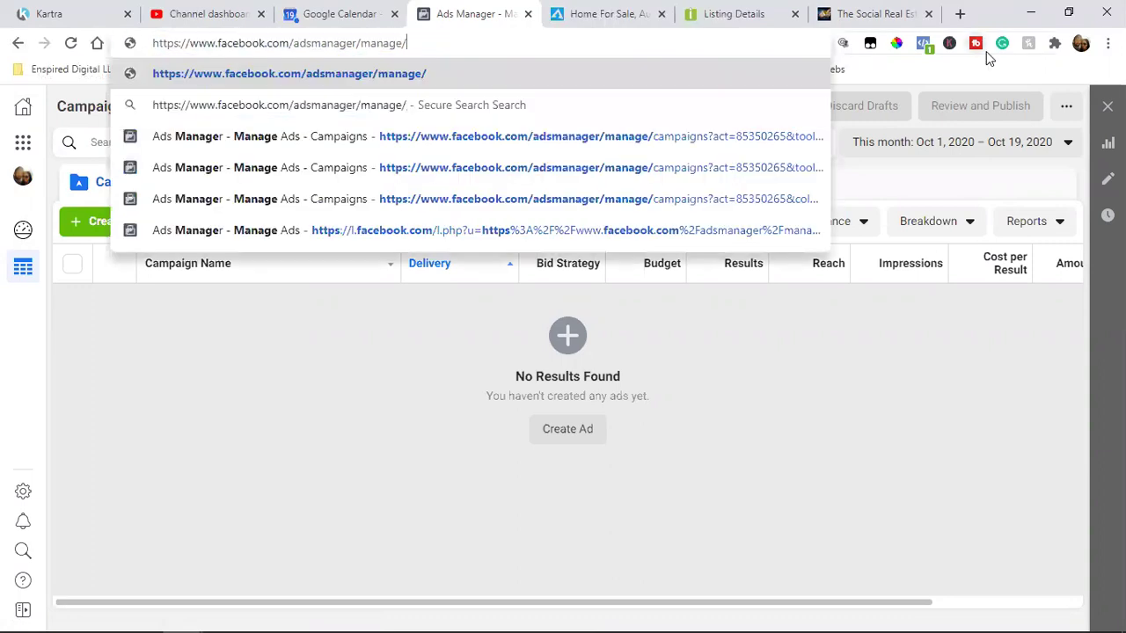
pyautogui.press('BackSpace')
pyautogui.press('BackSpace')
pyautogui.press('BackSpace')
pyautogui.press('BackSpace')
pyautogui.press('BackSpace')
pyautogui.press('BackSpace')
pyautogui.press('BackSpace')
pyautogui.press('BackSpace')
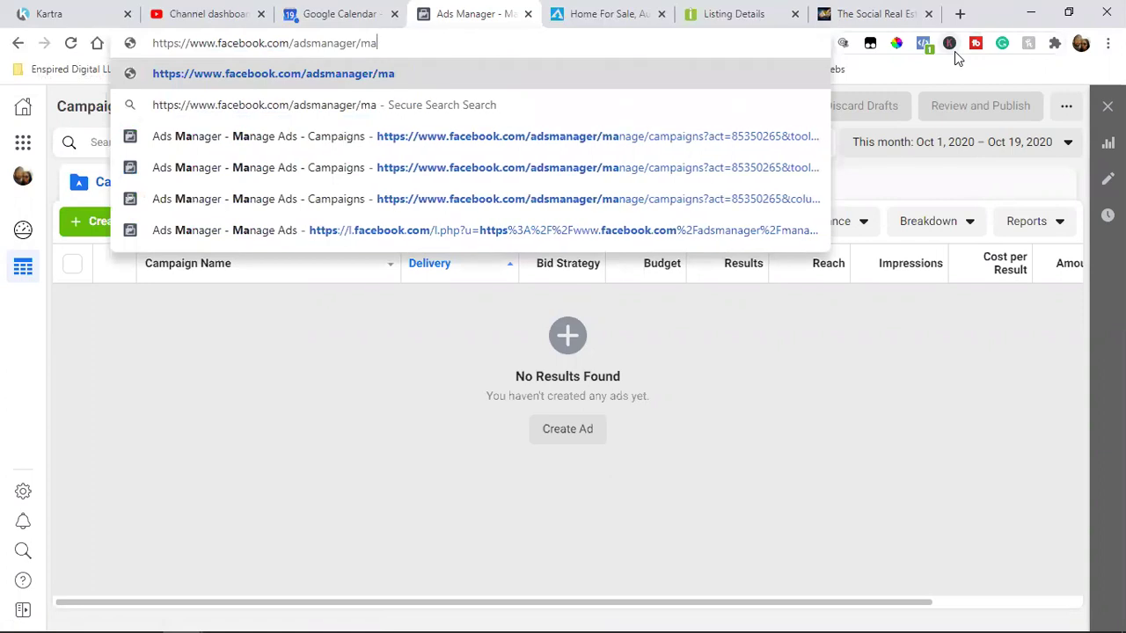
pyautogui.click(262, 348)
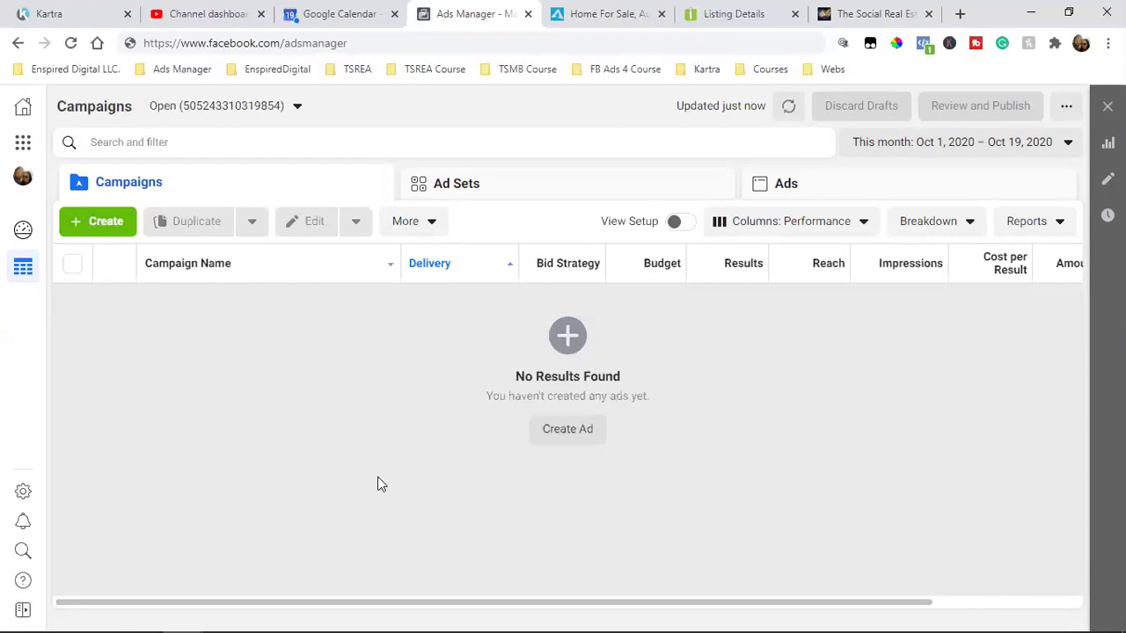
# Dismiss the Google Calendar meeting reminder with OK.
pyautogui.click(642, 12)
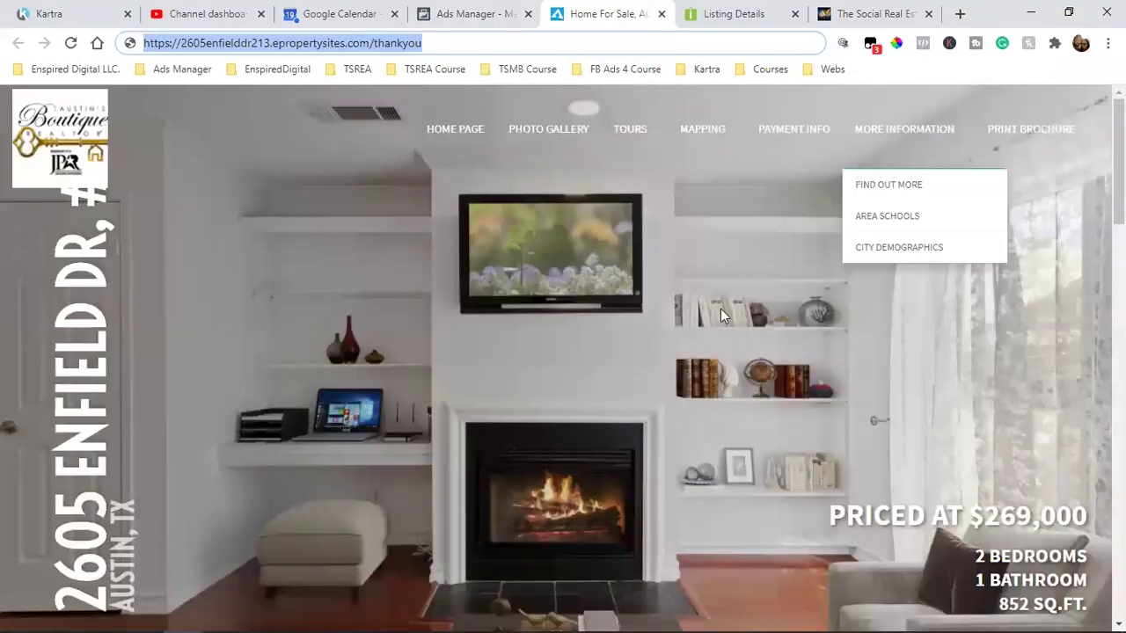
pyautogui.click(368, 12)
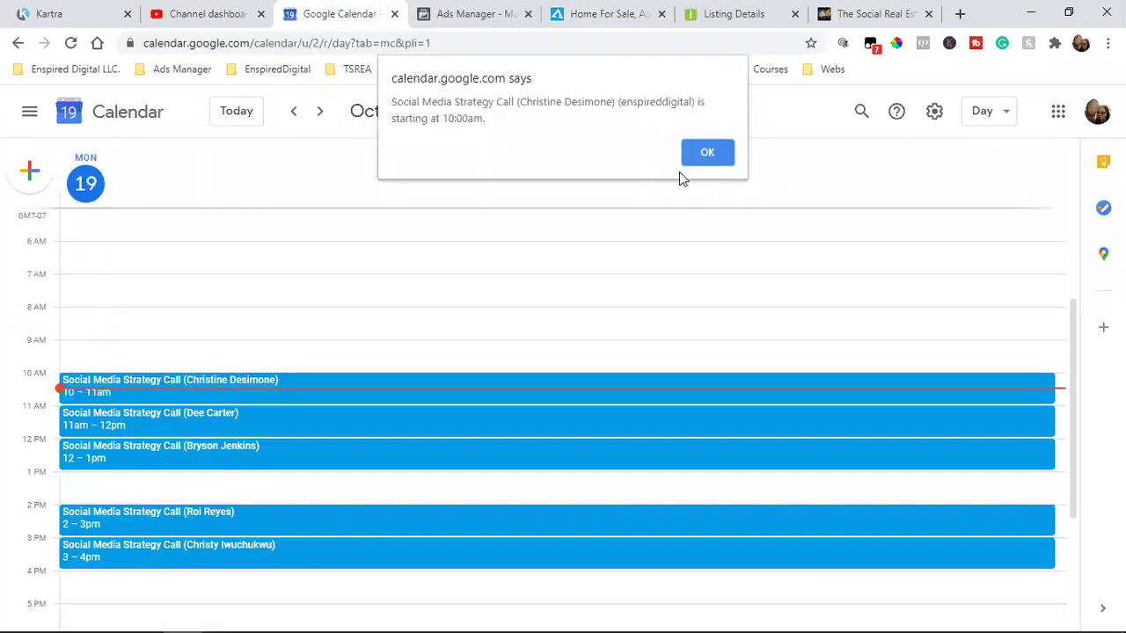
pyautogui.click(716, 154)
pyautogui.click(563, 12)
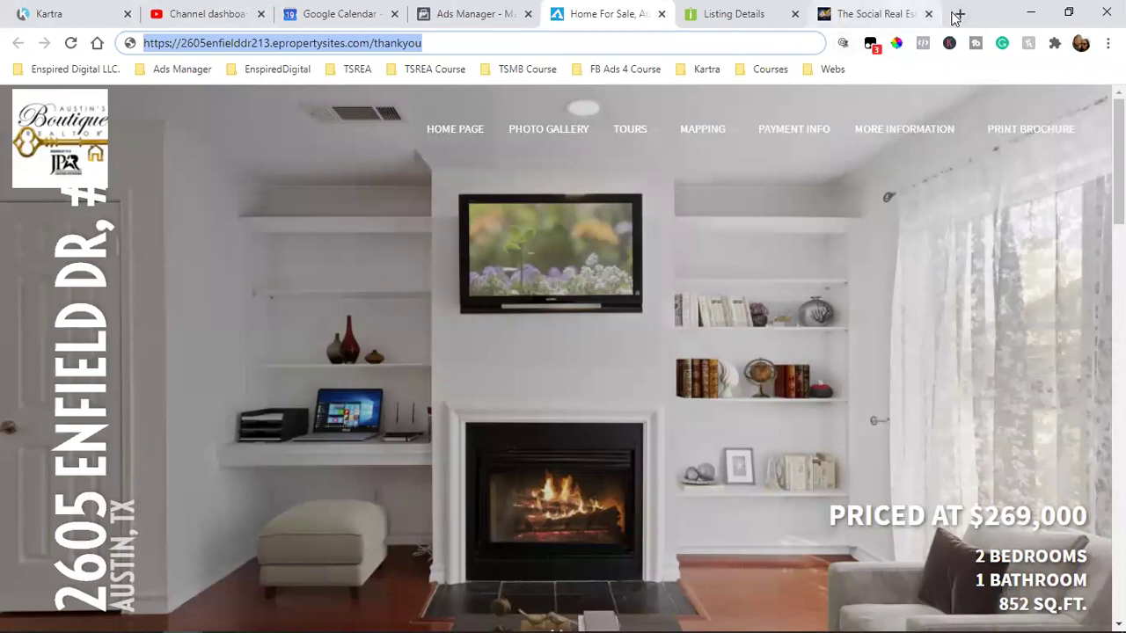
# Replace the social real estate agent site with facebook.com to load the home news feed.
pyautogui.click(859, 20)
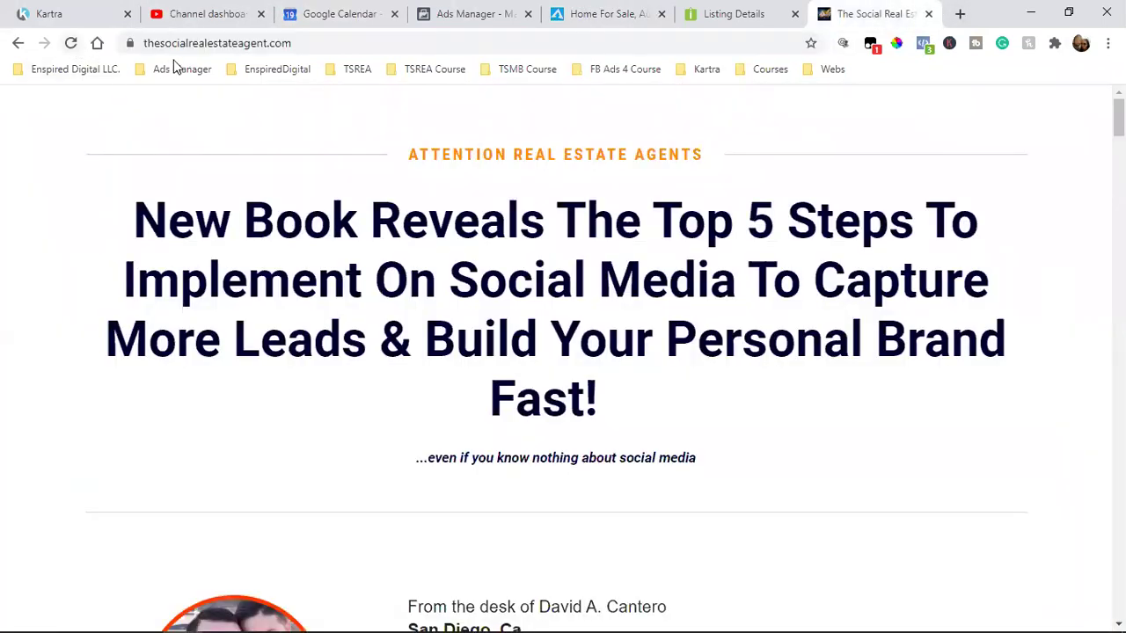
pyautogui.click(223, 45)
pyautogui.write('face')
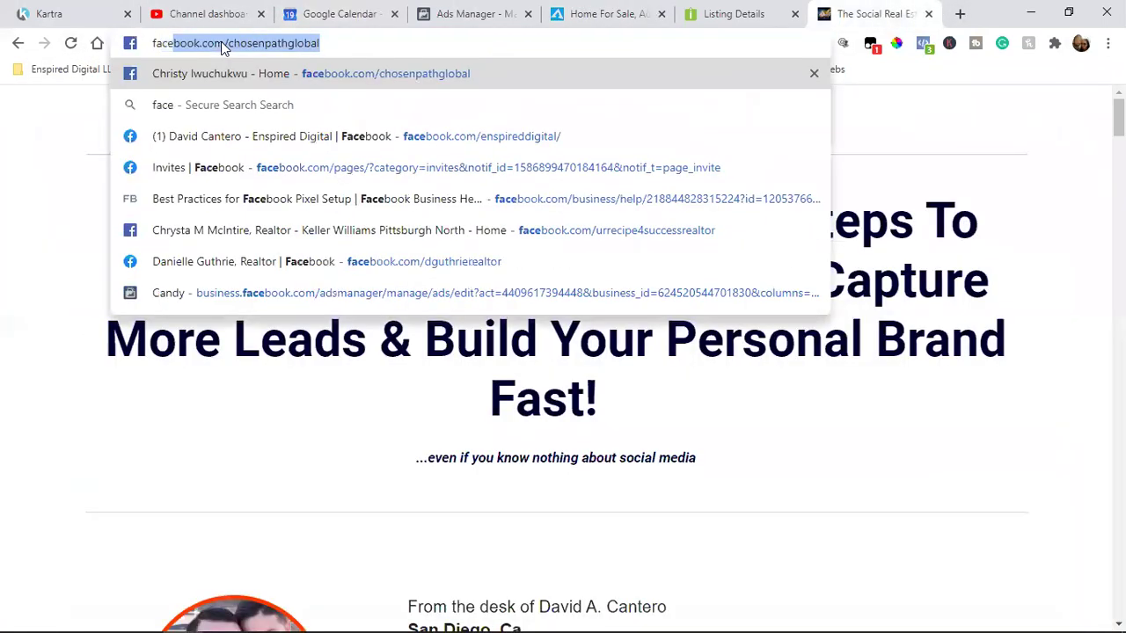
pyautogui.press('Return')
pyautogui.doubleClick(284, 44)
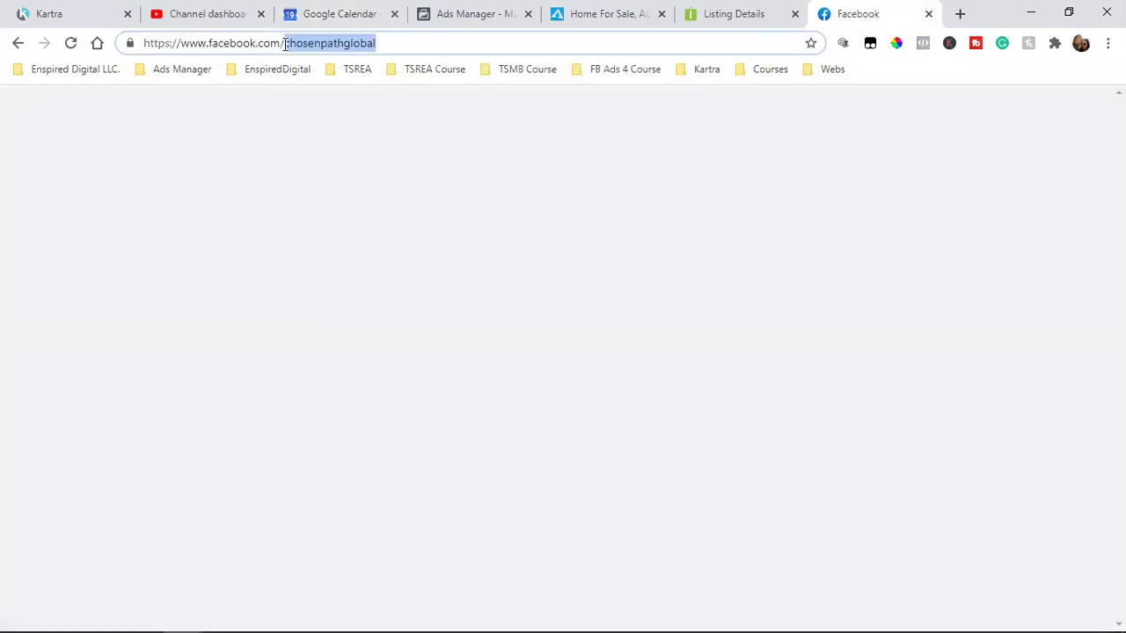
pyautogui.press('BackSpace')
pyautogui.press('Return')
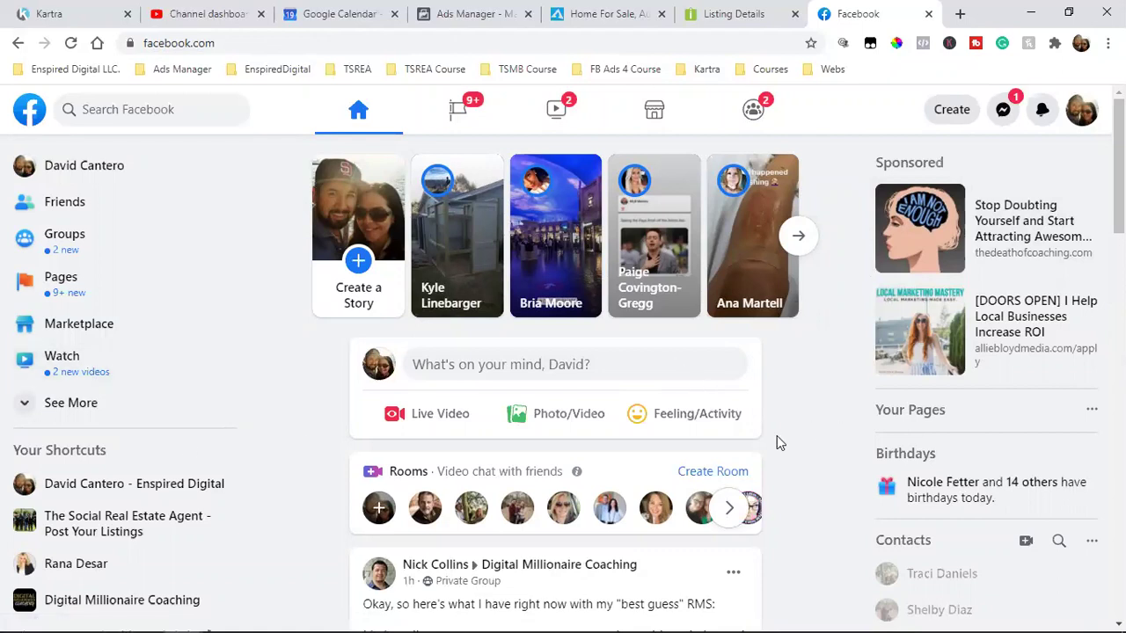
# Search Facebook for the realtor by first name and open her personal profile.
pyautogui.click(77, 419)
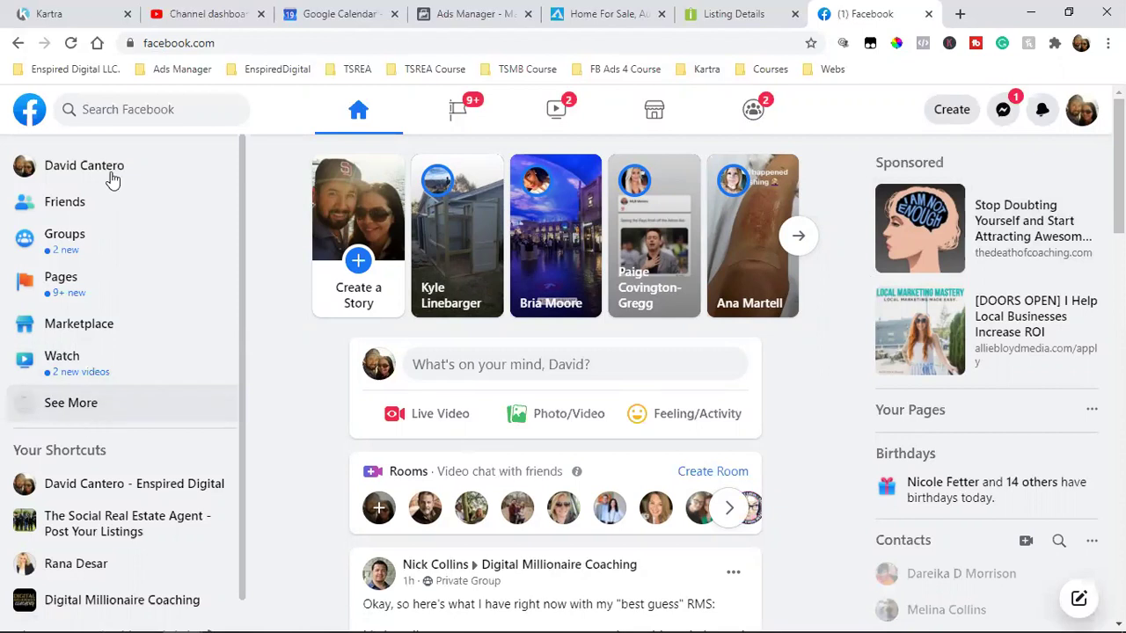
pyautogui.click(136, 103)
pyautogui.write('chris')
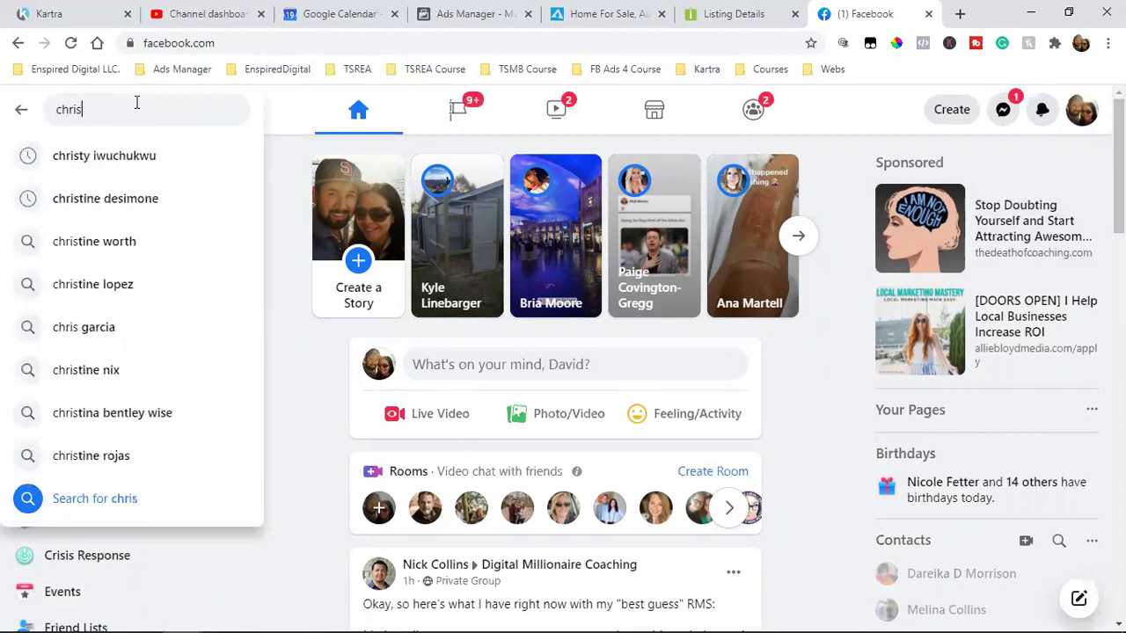
pyautogui.write('tine')
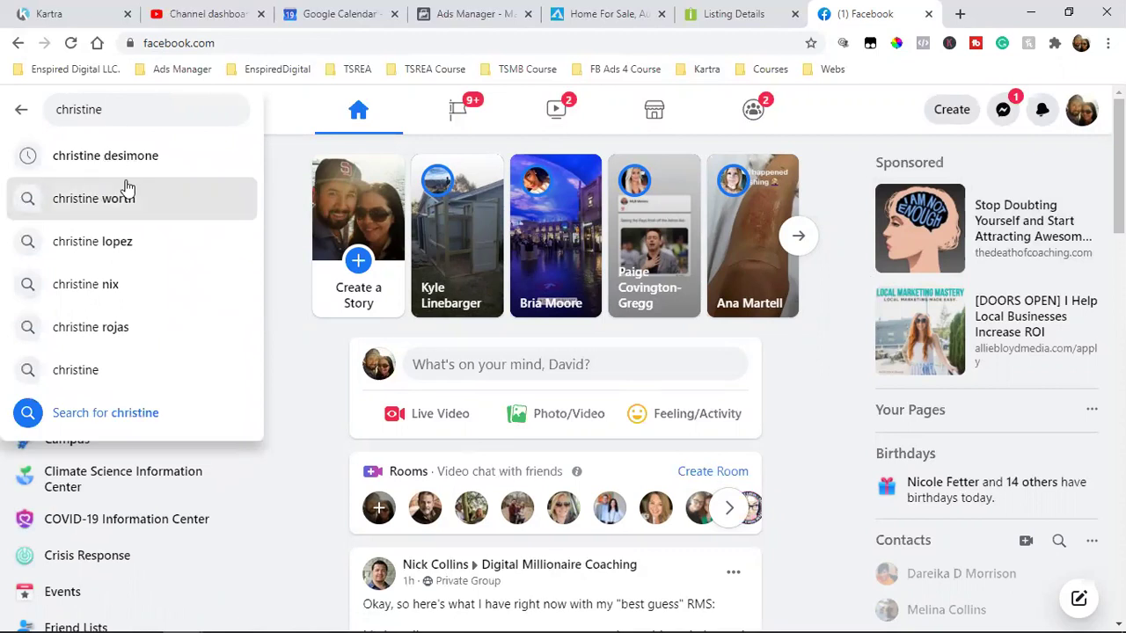
pyautogui.click(145, 160)
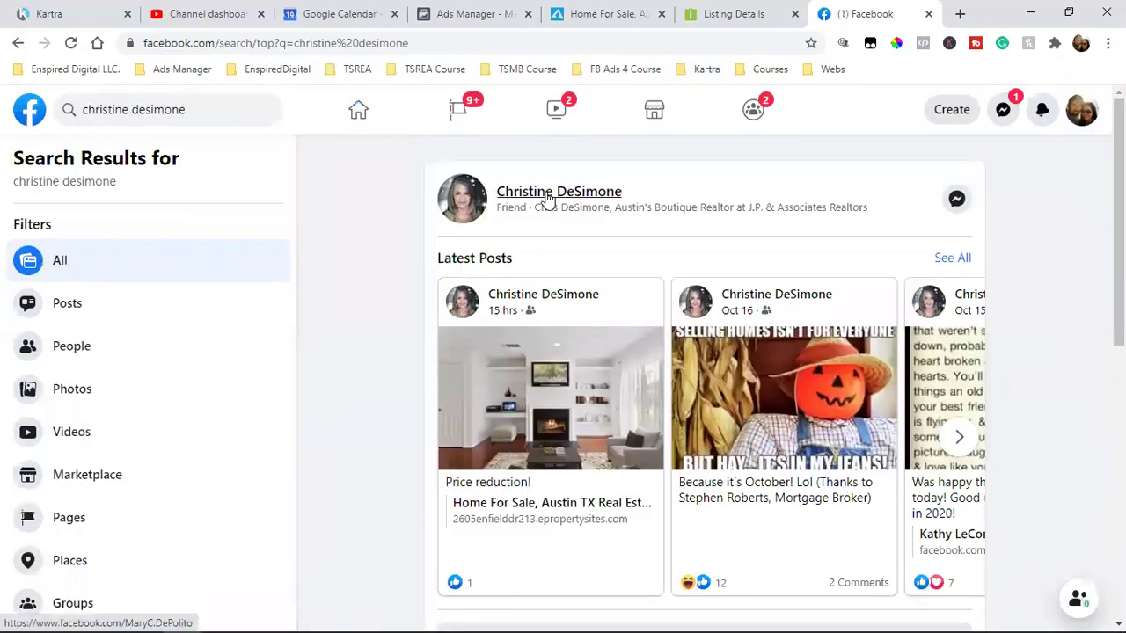
pyautogui.click(545, 195)
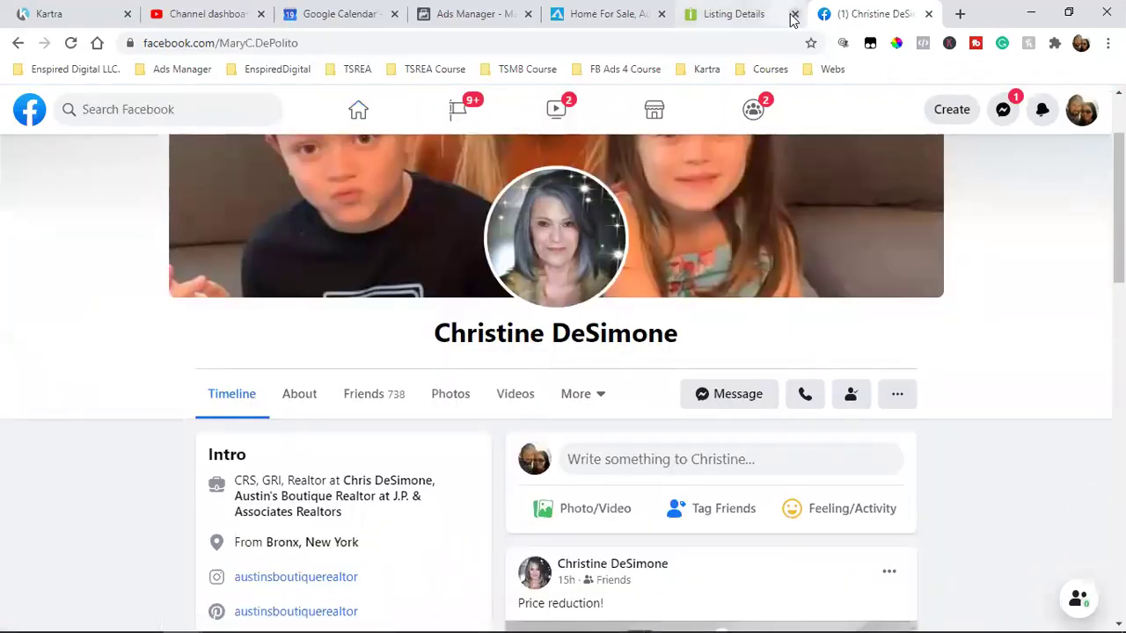
# Close the Listing Details and Home For Sale tabs and open her realtor business Page.
pyautogui.click(792, 16)
pyautogui.click(661, 14)
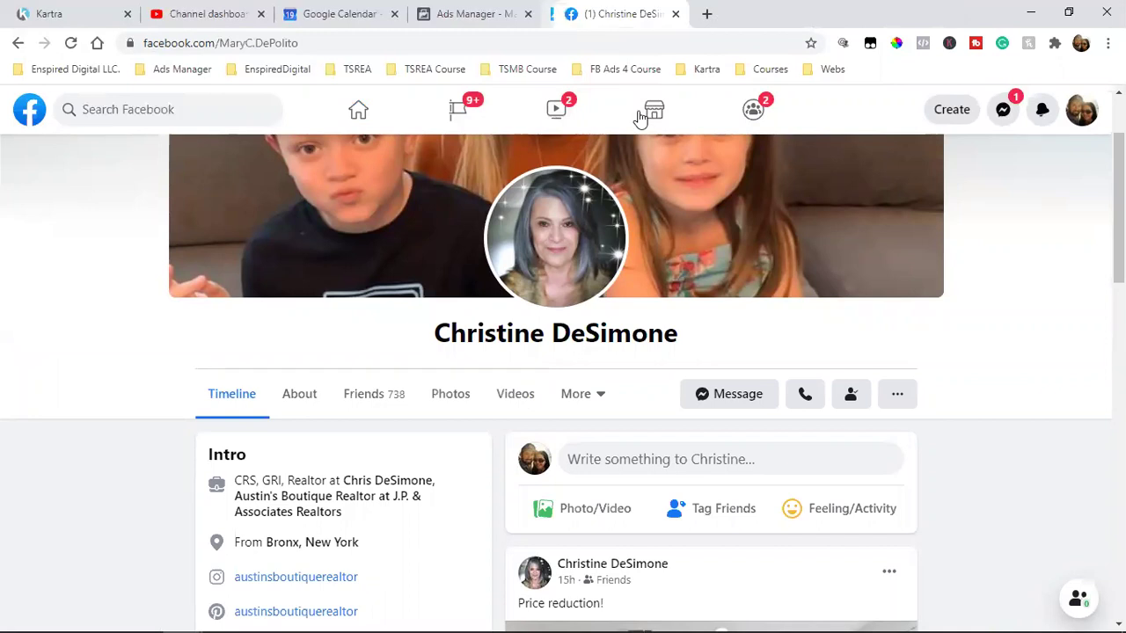
pyautogui.click(369, 498)
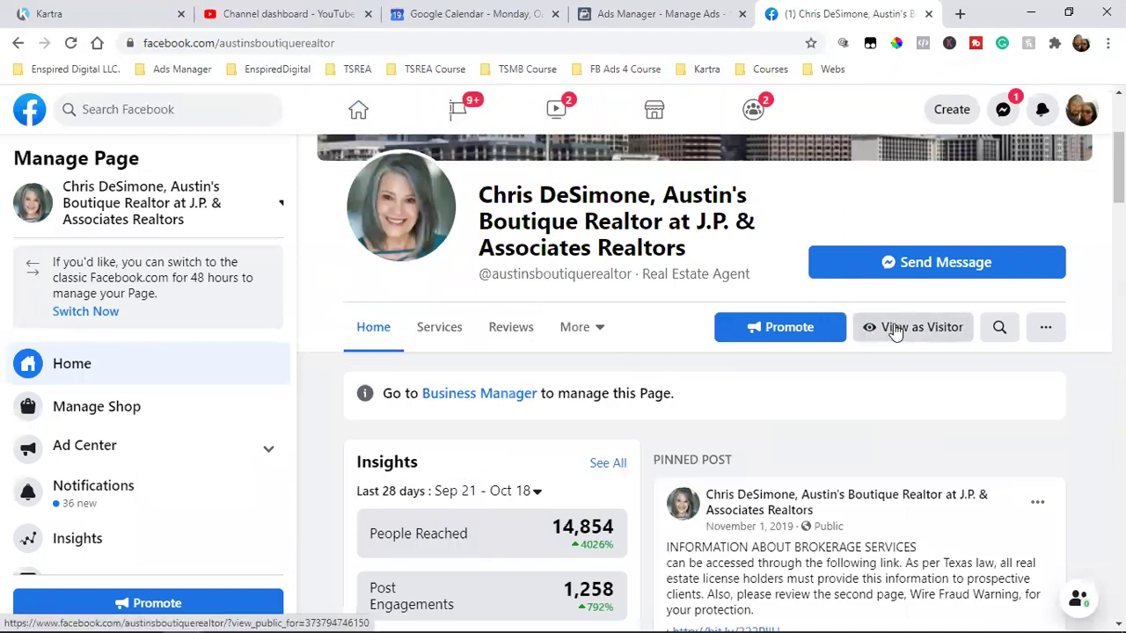
pyautogui.click(895, 328)
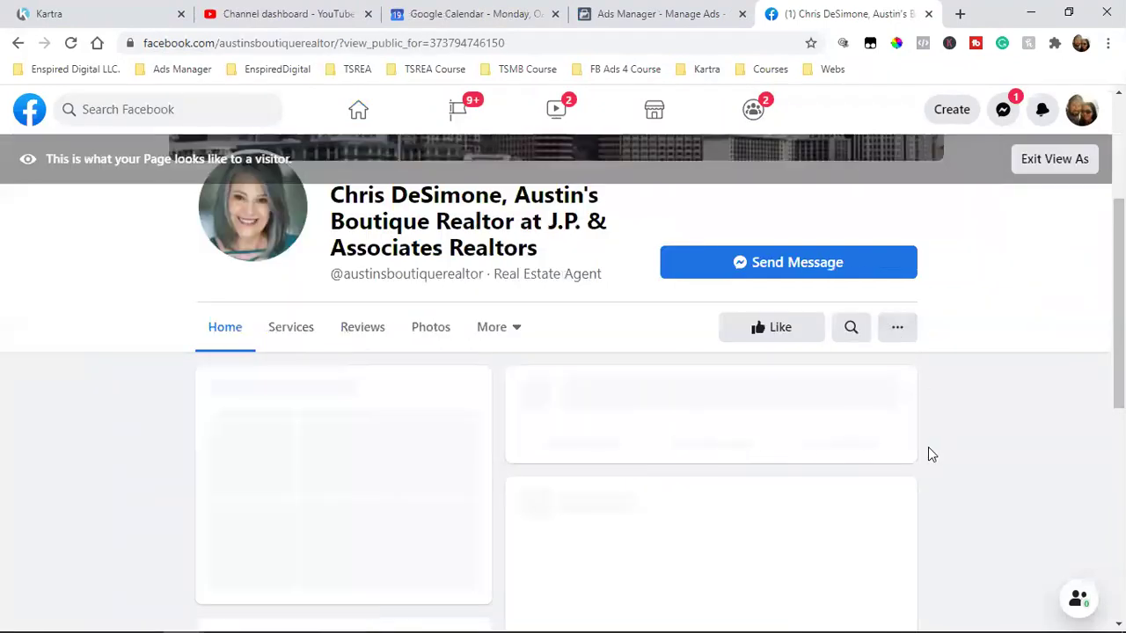
pyautogui.scroll(-3, 984, 444)
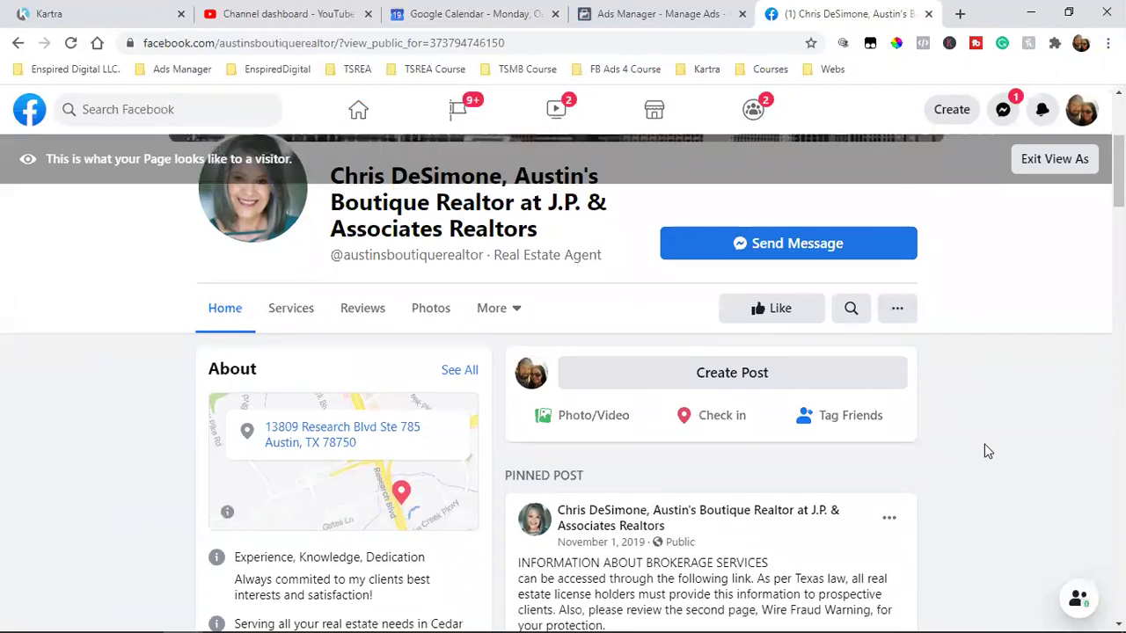
pyautogui.scroll(-1, 986, 451)
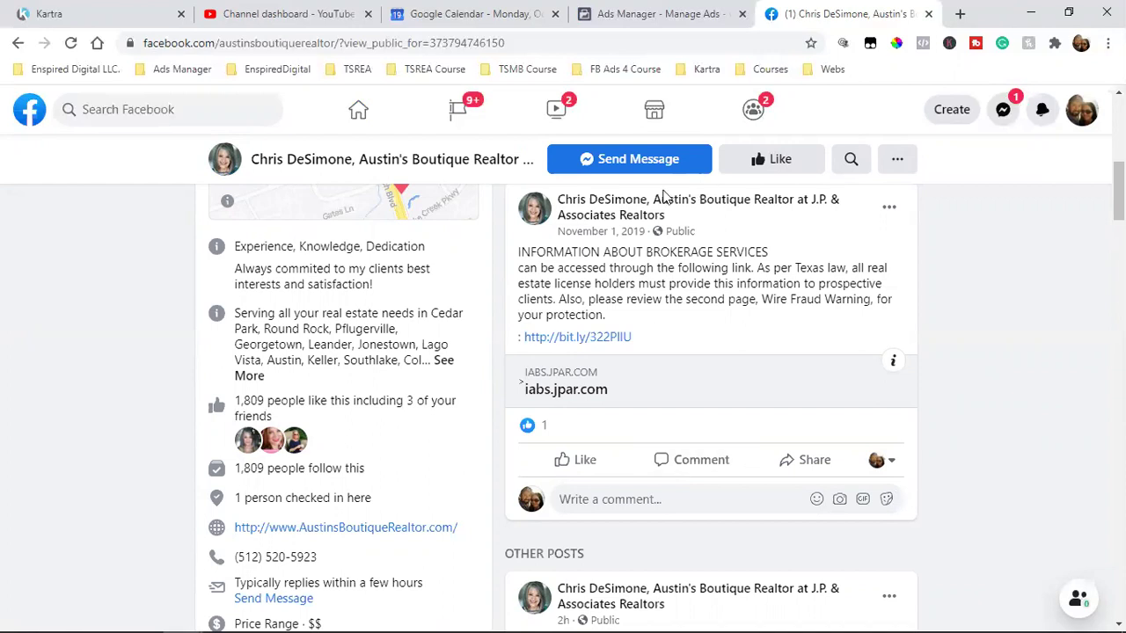
# Open Create New Campaign with + Create in Ads Manager, then go back to the realtor's Page.
pyautogui.click(659, 14)
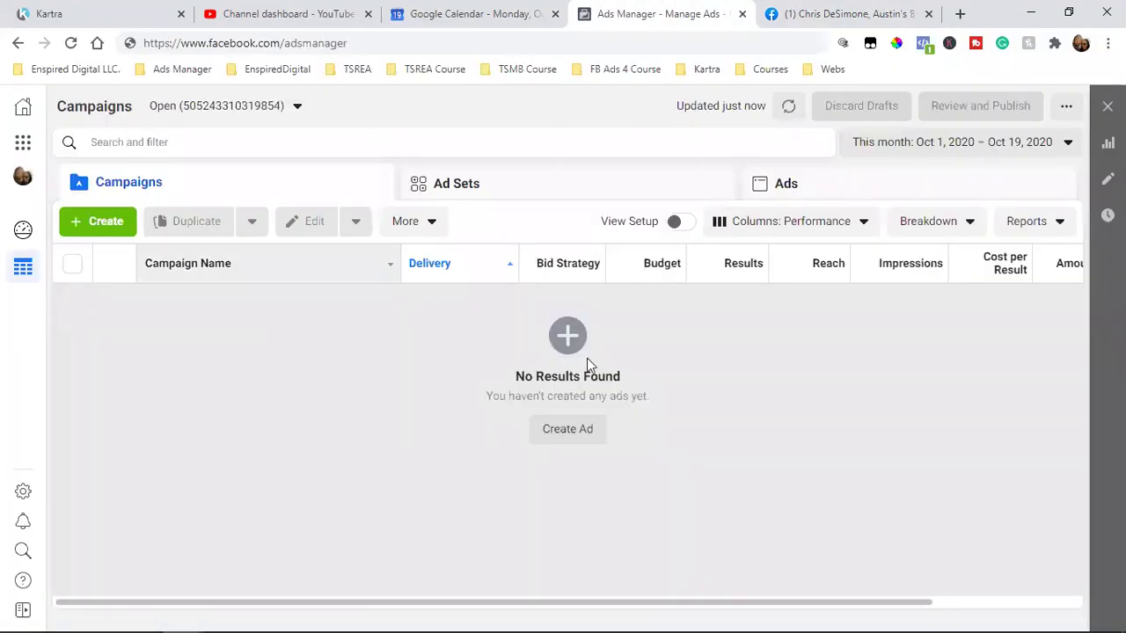
pyautogui.click(88, 222)
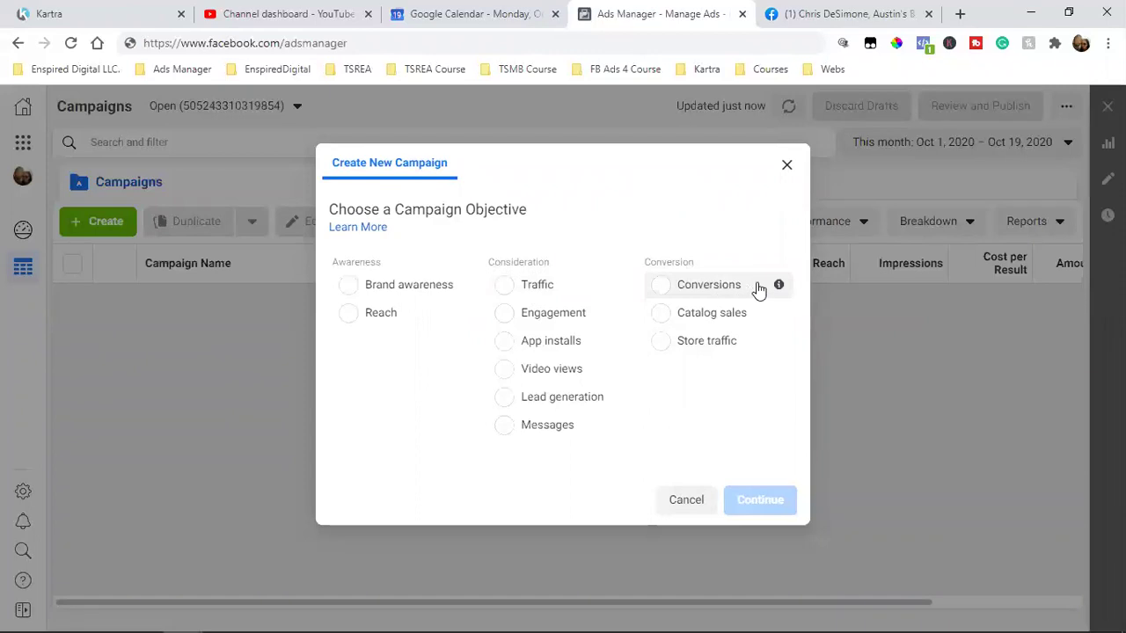
pyautogui.moveTo(780, 287)
pyautogui.click(844, 13)
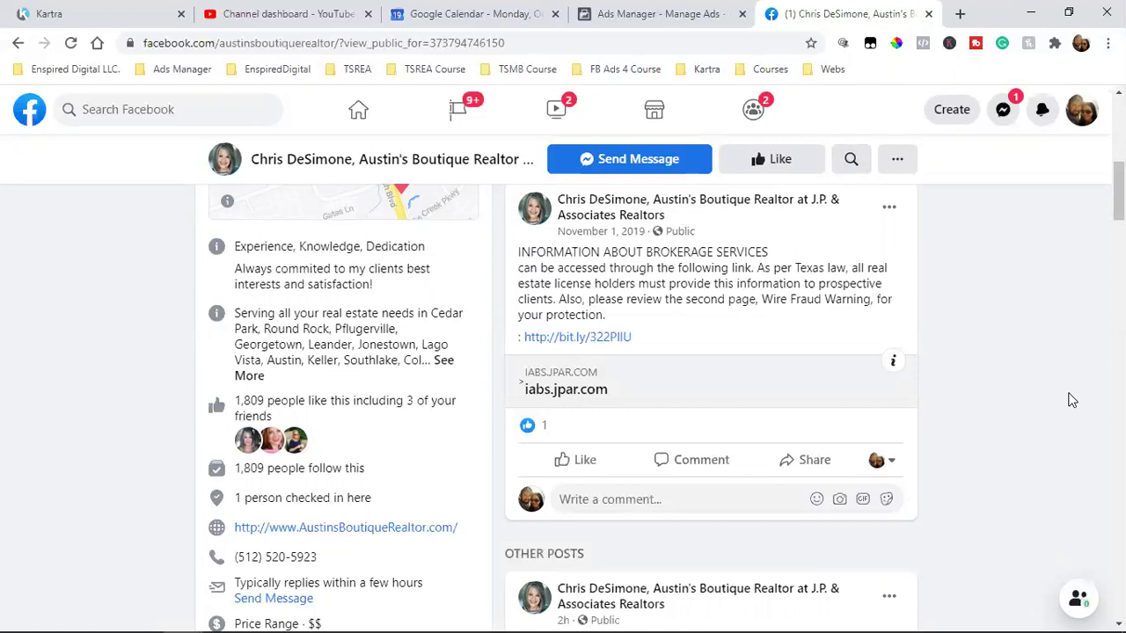
# Open the Facebook Home link in a new tab from its context menu and switch to it.
pyautogui.scroll(-5, 1071, 400)
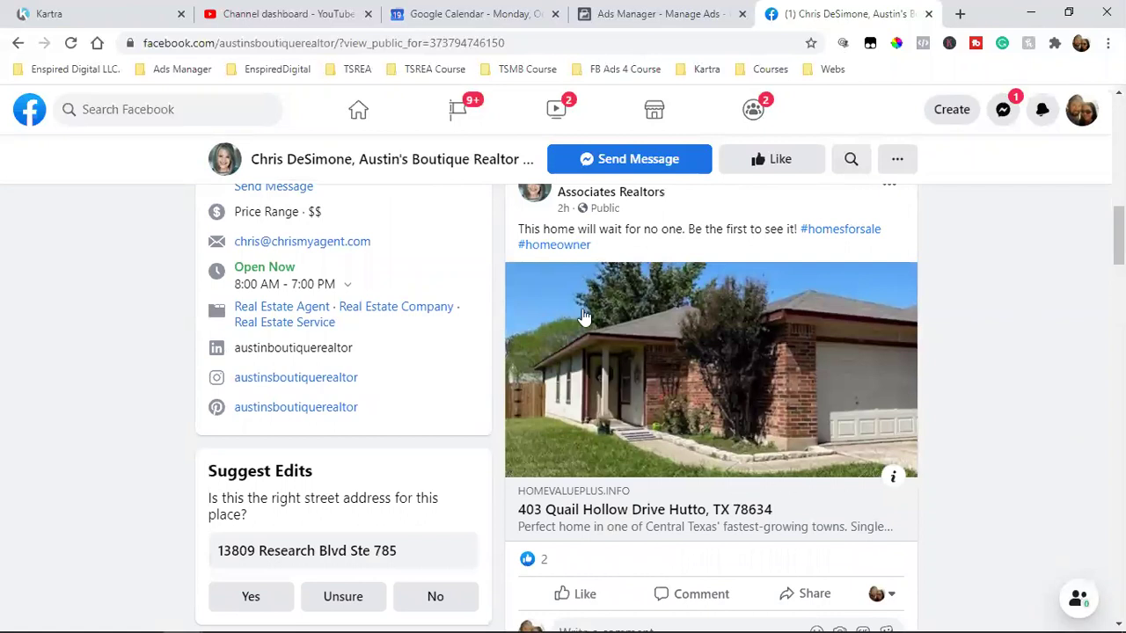
pyautogui.scroll(-6, 636, 276)
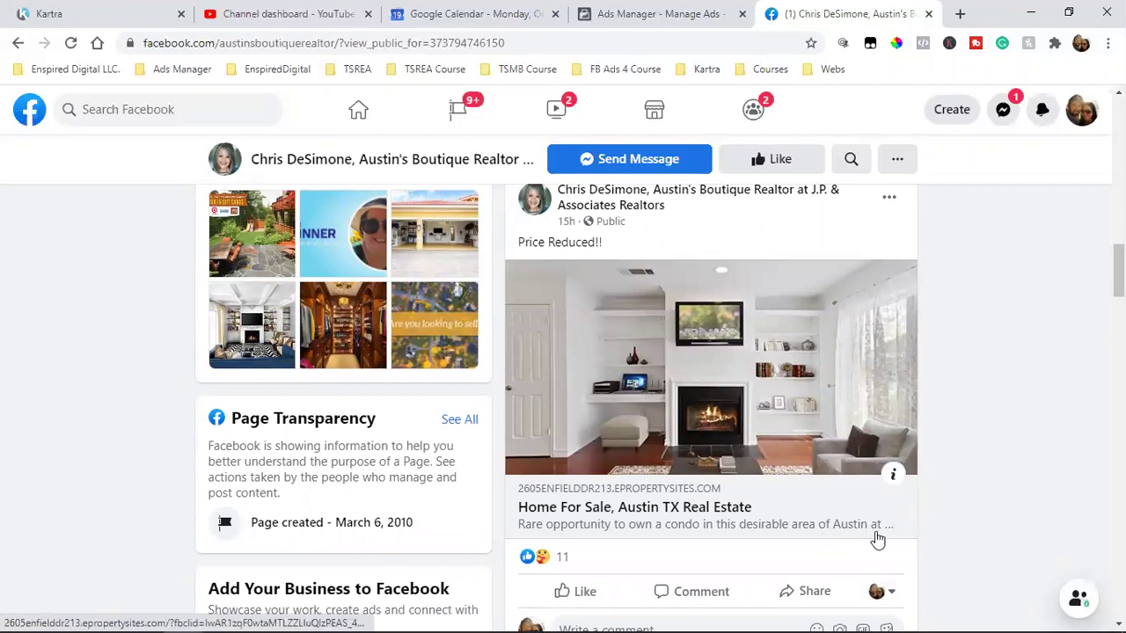
pyautogui.rightClick(343, 105)
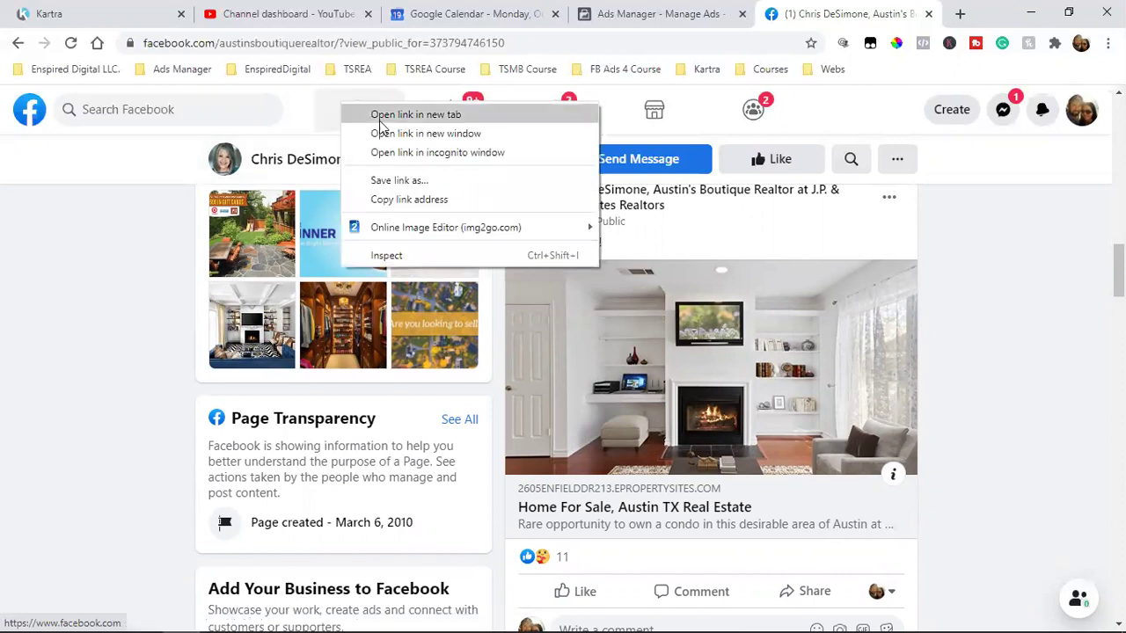
pyautogui.click(380, 118)
pyautogui.hotkey('ctrl', 'Tab')
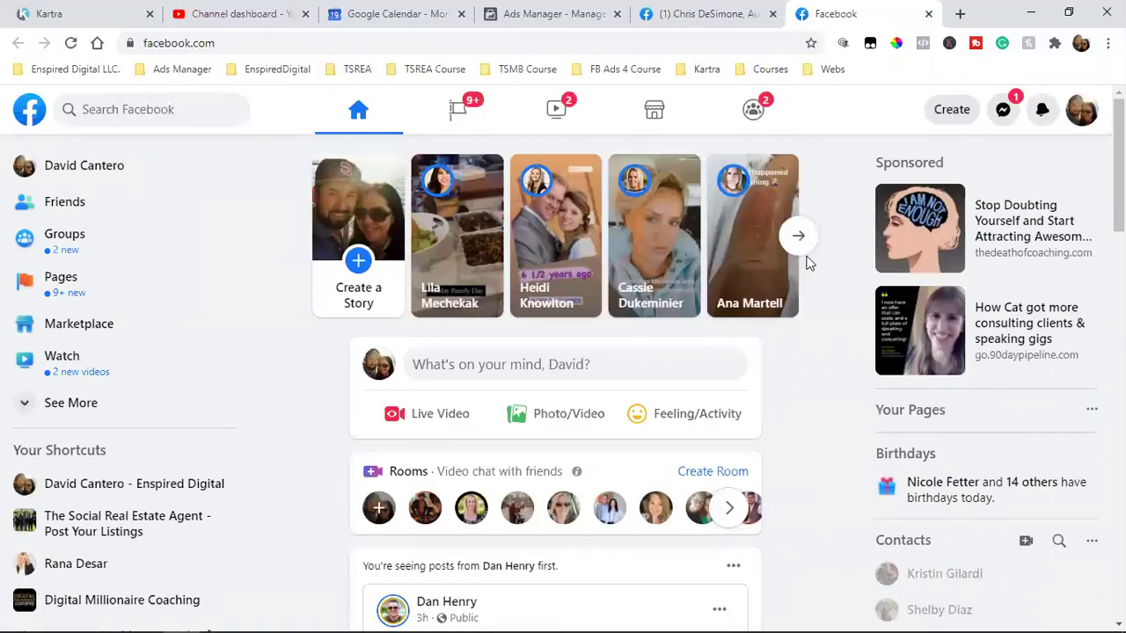
# Scroll through the Facebook home news feed.
pyautogui.scroll(-7, 834, 416)
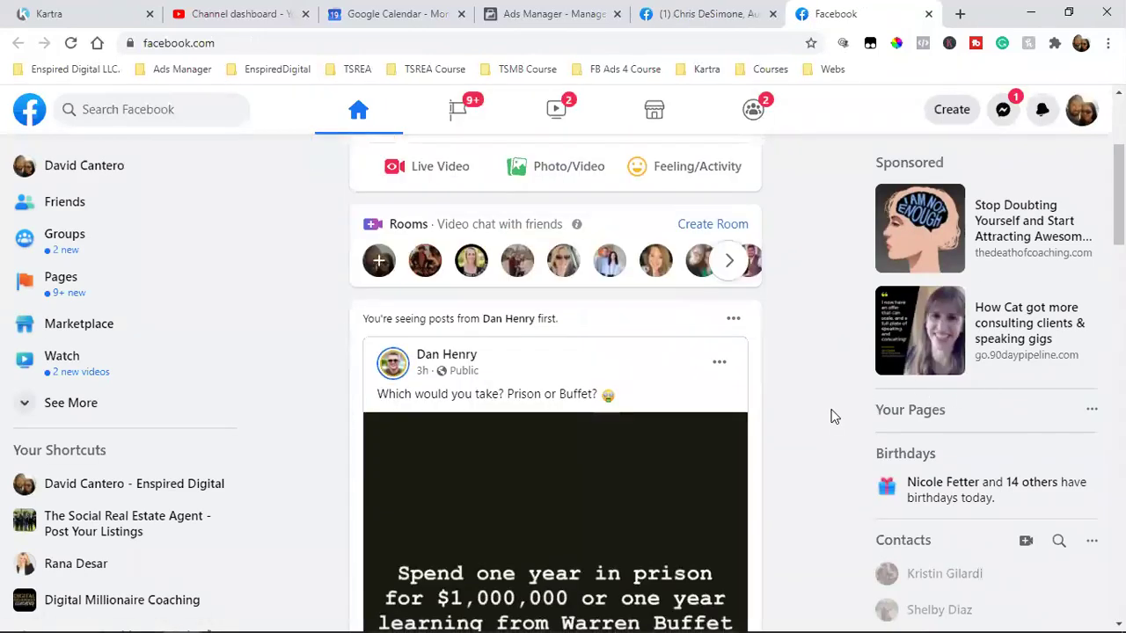
pyautogui.scroll(-8, 834, 416)
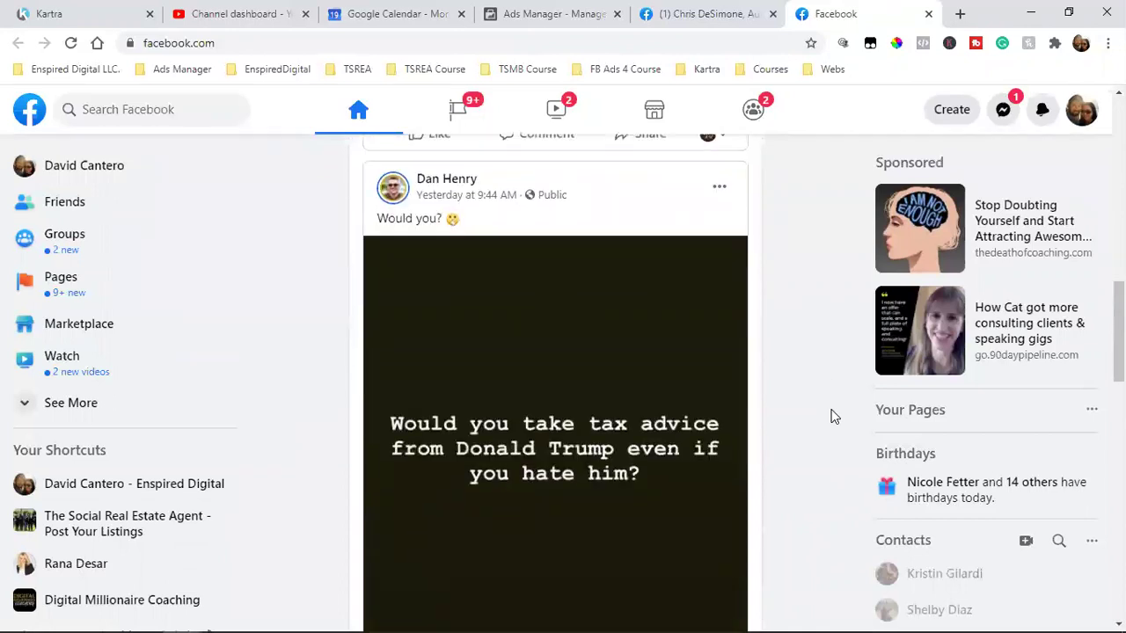
pyautogui.scroll(-1, 834, 416)
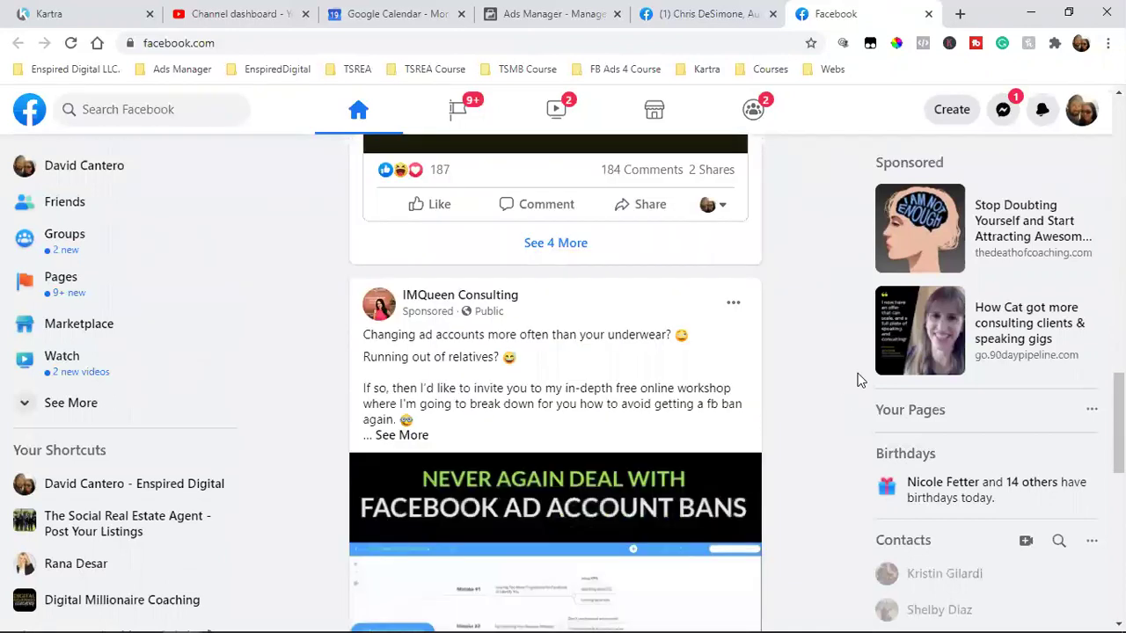
pyautogui.scroll(-3, 858, 380)
pyautogui.scroll(1, 840, 383)
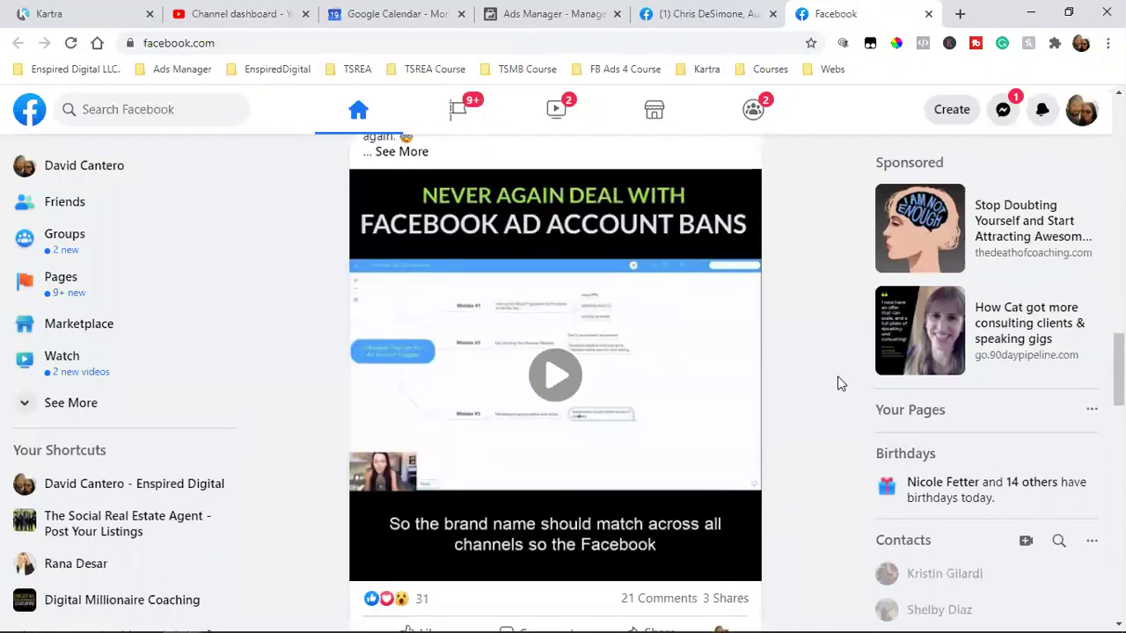
pyautogui.scroll(2, 837, 384)
pyautogui.scroll(-3, 654, 332)
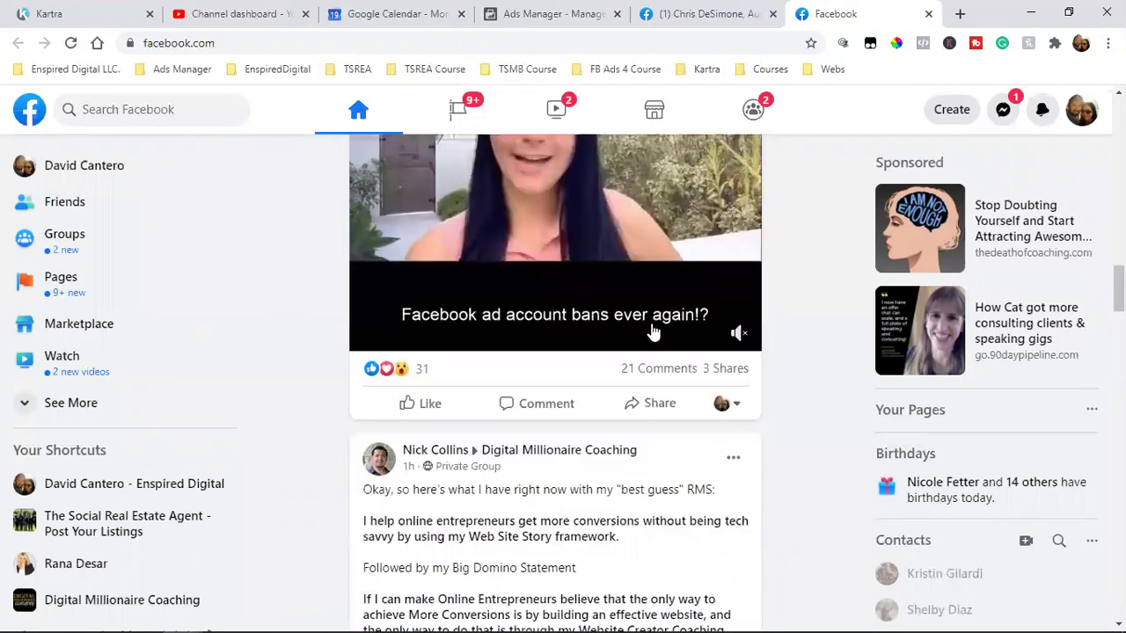
pyautogui.scroll(-5, 653, 331)
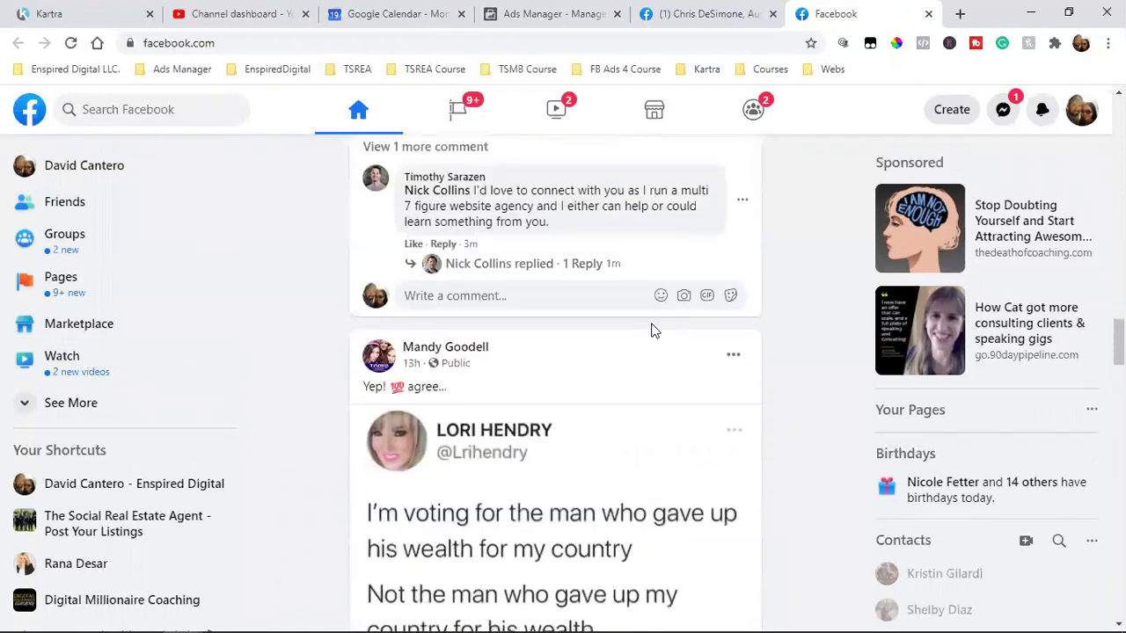
pyautogui.scroll(-7, 654, 332)
pyautogui.scroll(-6, 653, 331)
pyautogui.scroll(-8, 702, 365)
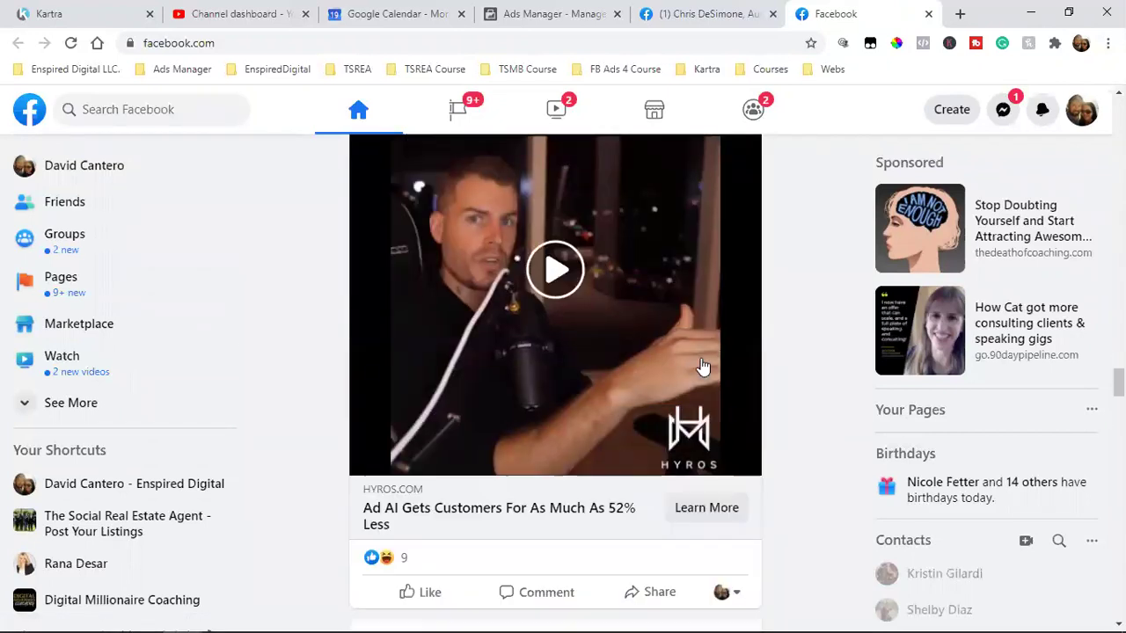
pyautogui.scroll(1, 589, 356)
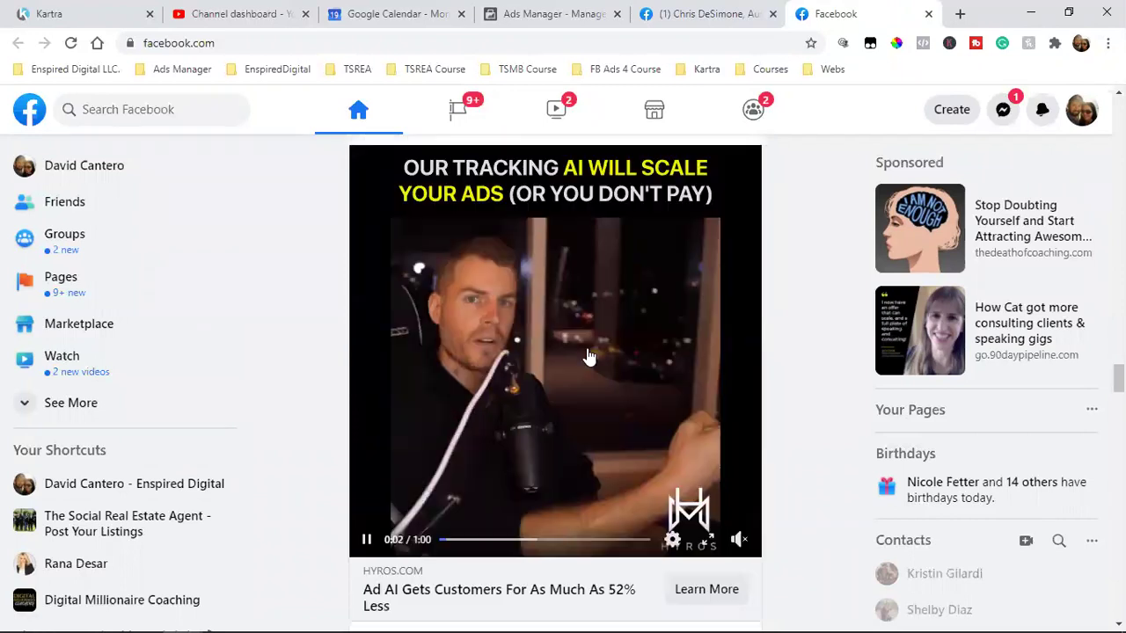
pyautogui.scroll(2, 643, 352)
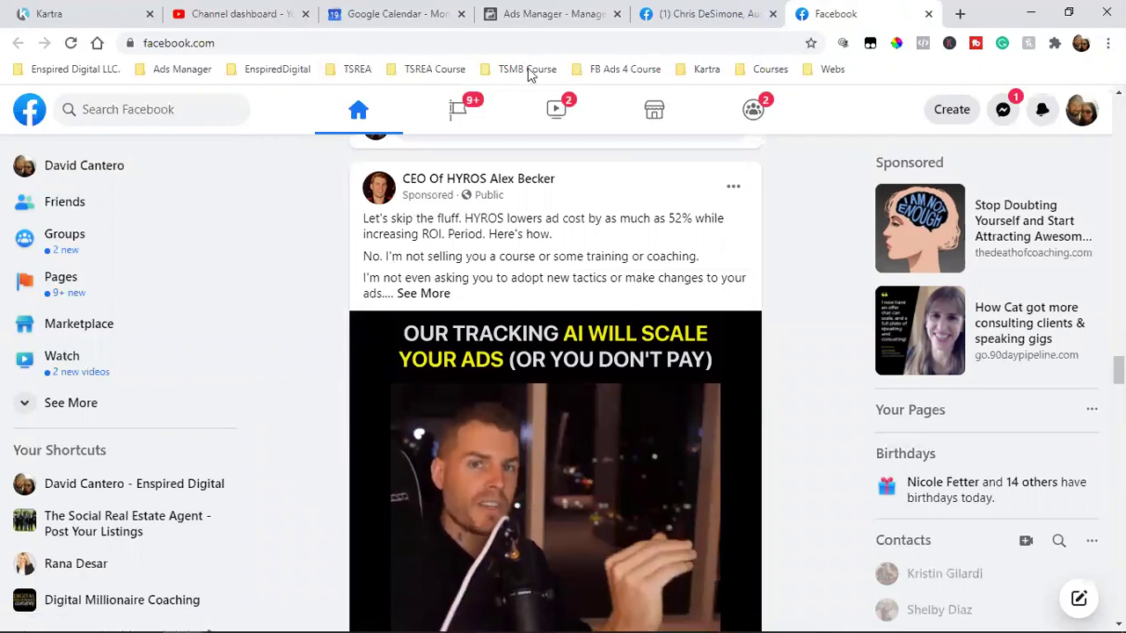
# Check the new campaign, news feed and realtor's condo post, then open a blank tab.
pyautogui.hotkey('ctrl', '4')
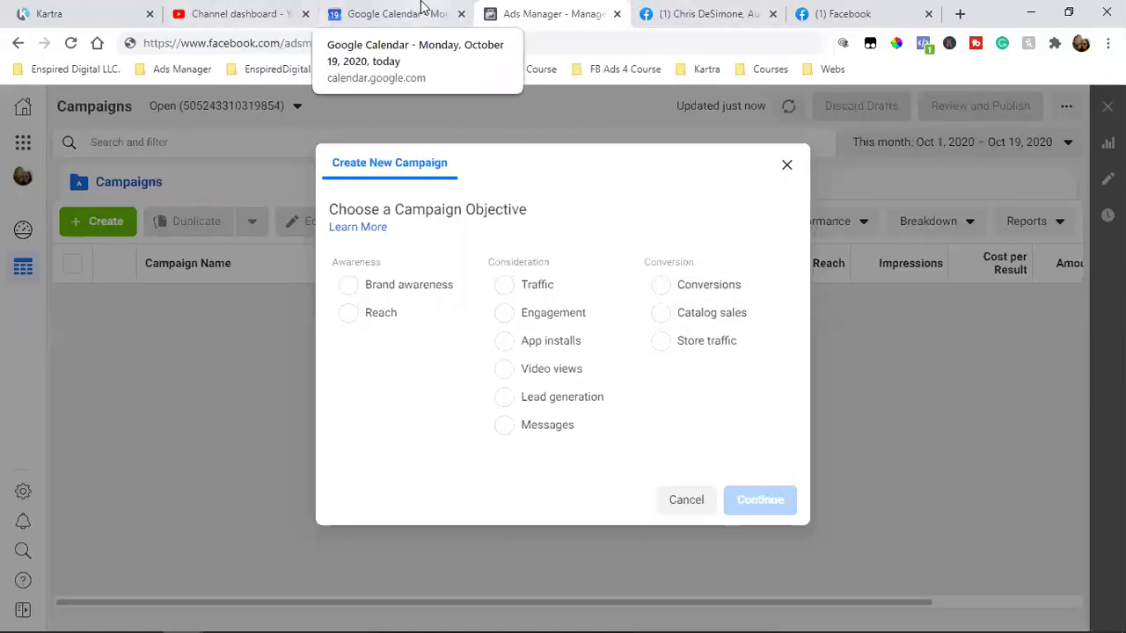
pyautogui.click(835, 10)
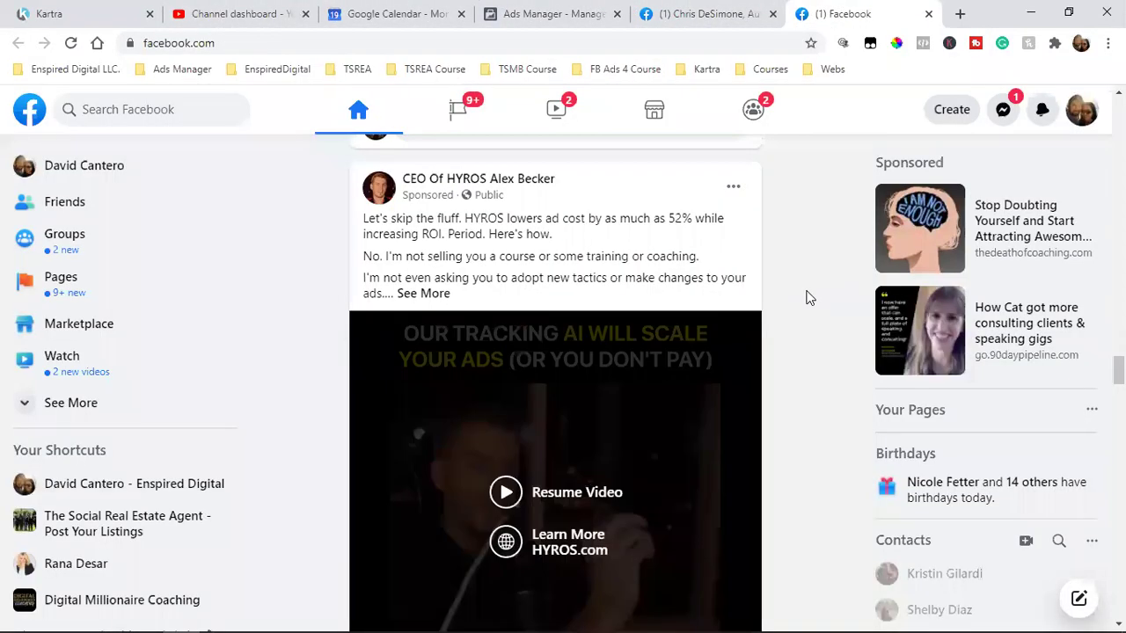
pyautogui.scroll(-3, 806, 296)
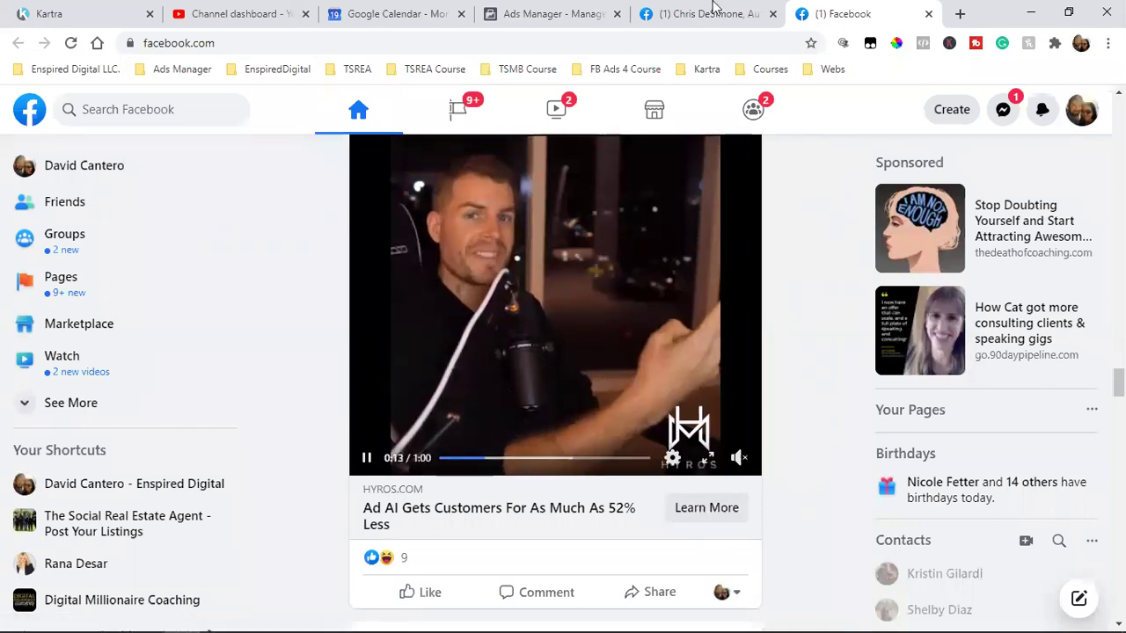
pyautogui.click(675, 12)
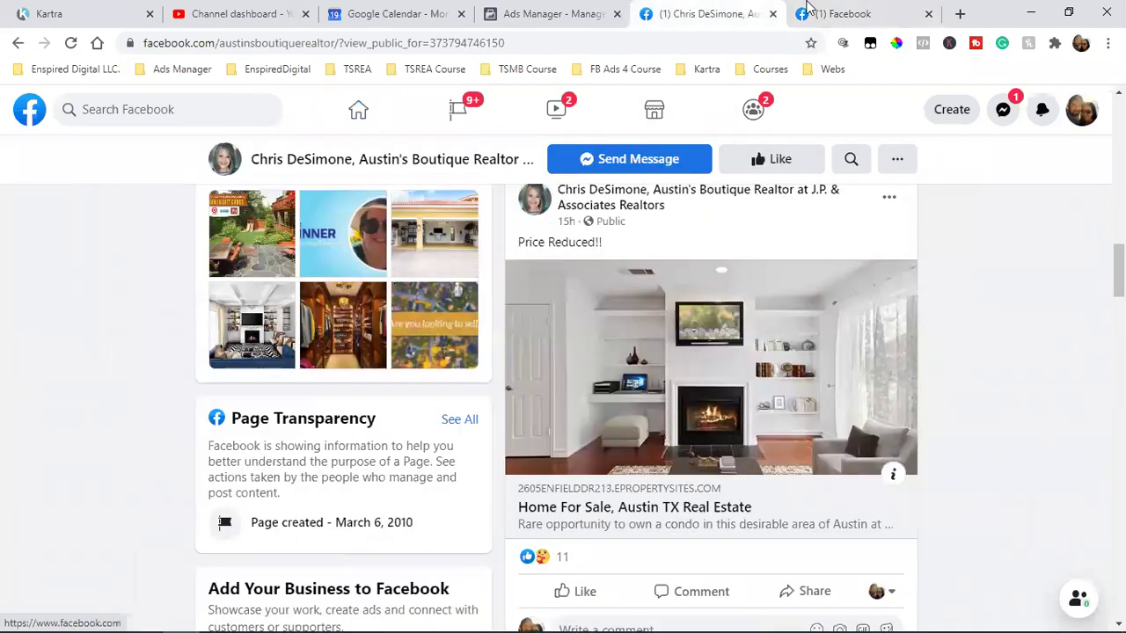
pyautogui.click(842, 13)
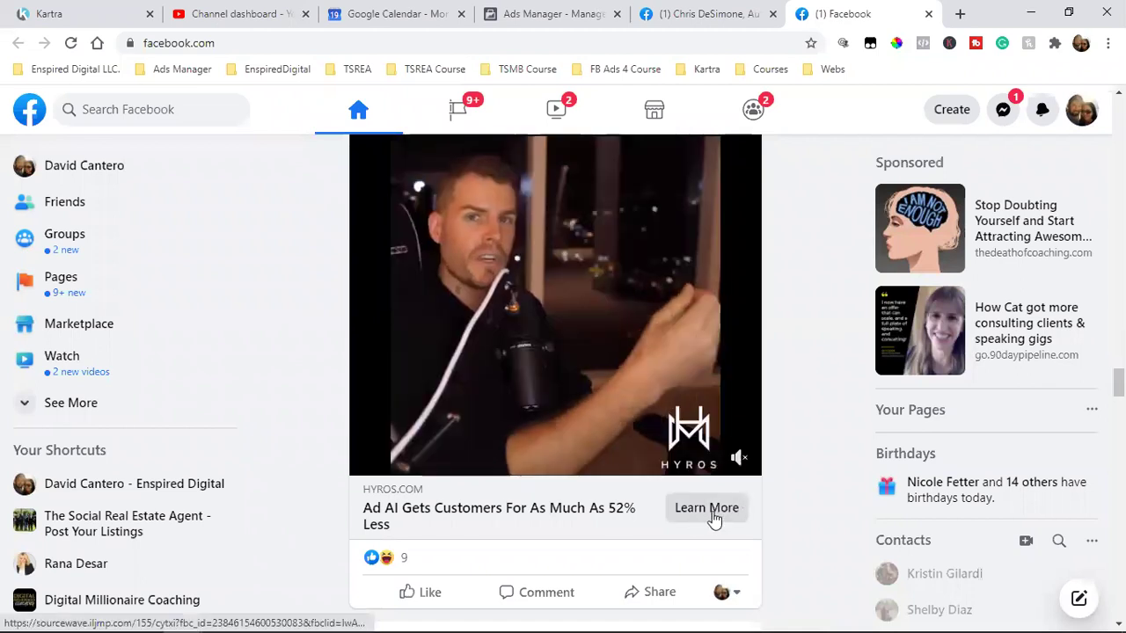
pyautogui.click(686, 13)
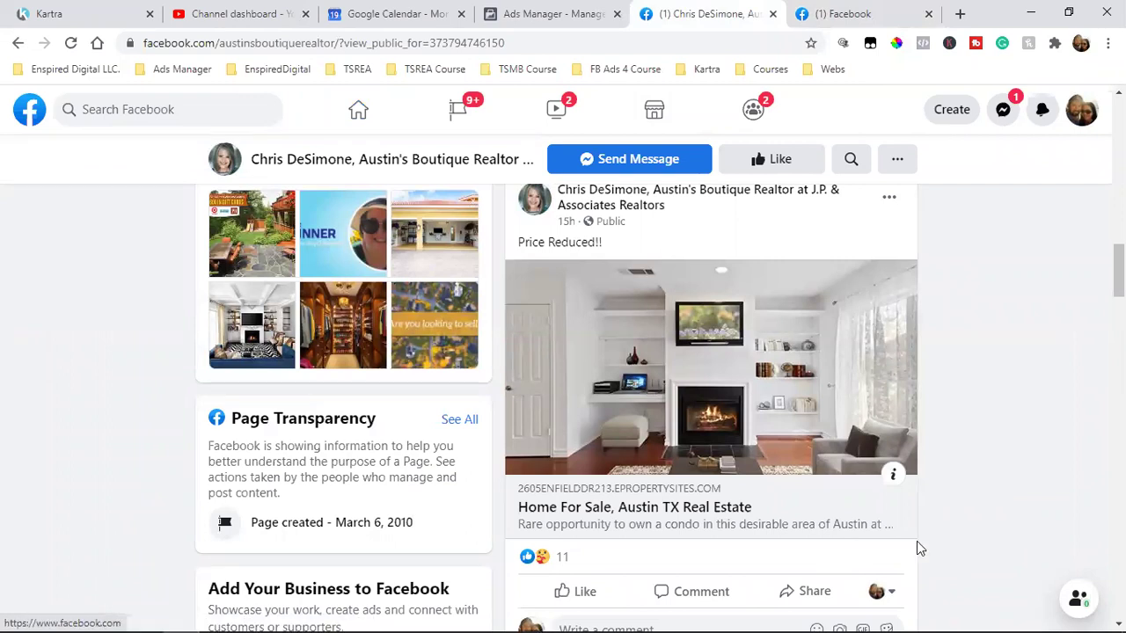
pyautogui.click(961, 14)
# Load the 777 Plaza Blvd Kartra landing page from the bookmarks bar.
pyautogui.click(526, 72)
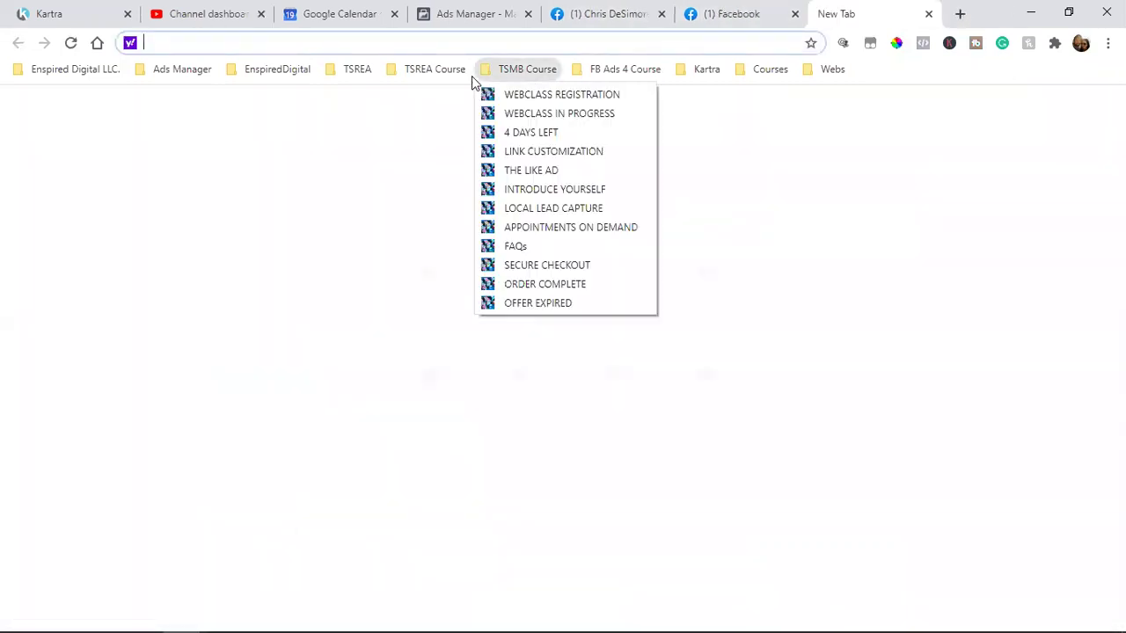
pyautogui.moveTo(460, 79)
pyautogui.moveTo(360, 74)
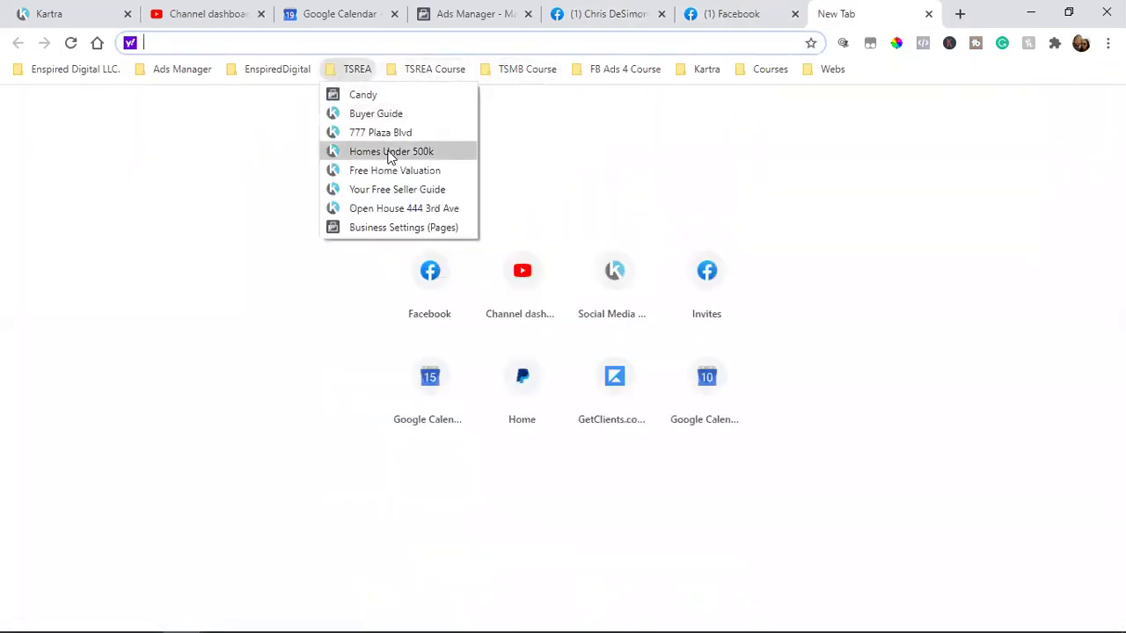
pyautogui.click(445, 201)
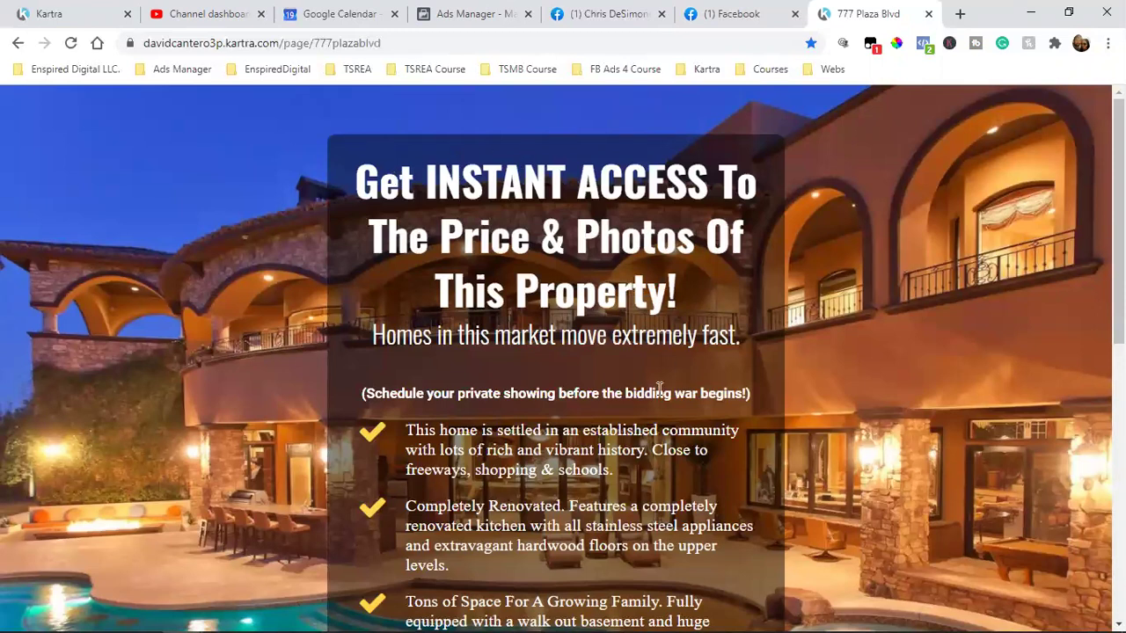
# Confirm the Facebook pixel fires PageView, then bring up the View All 17 Photos Now! form.
pyautogui.click(924, 47)
pyautogui.click(931, 48)
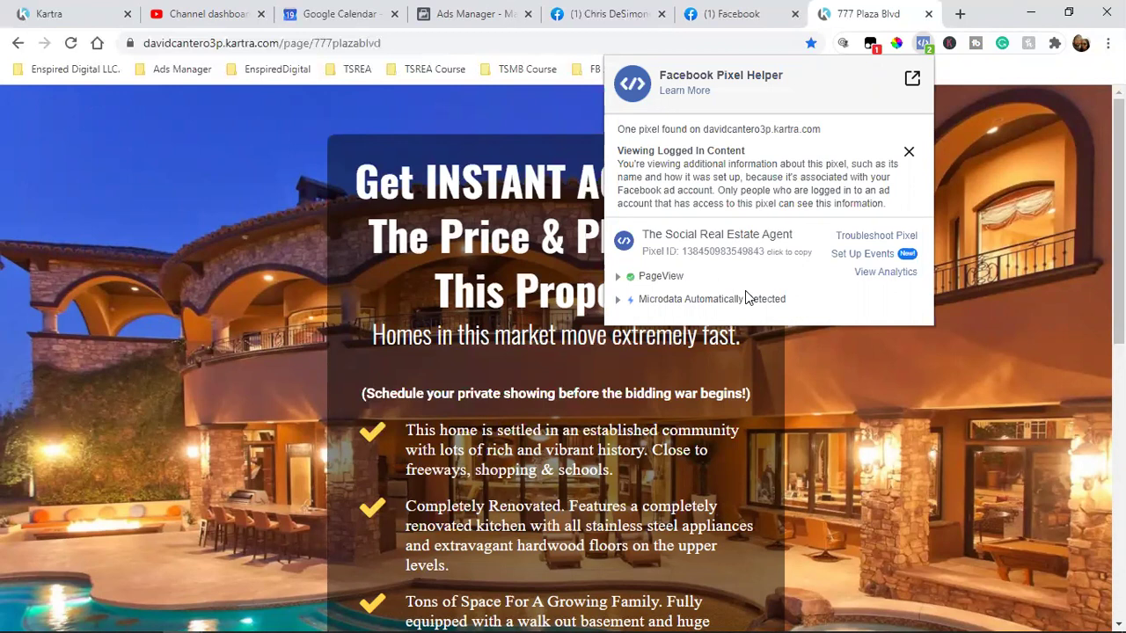
pyautogui.click(855, 401)
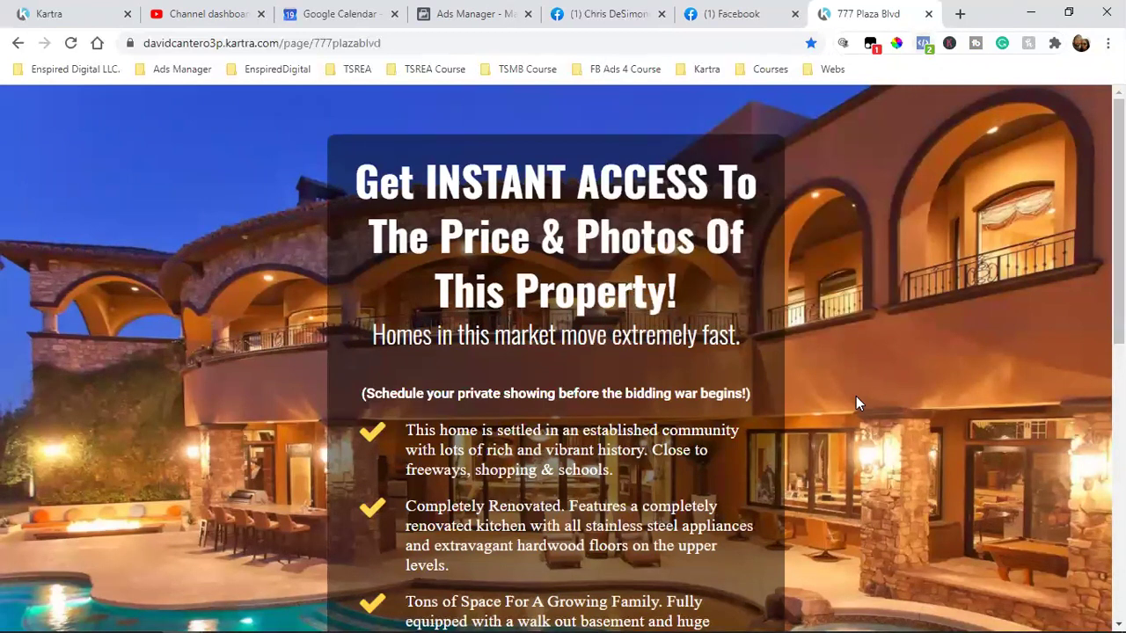
pyautogui.scroll(-3, 856, 402)
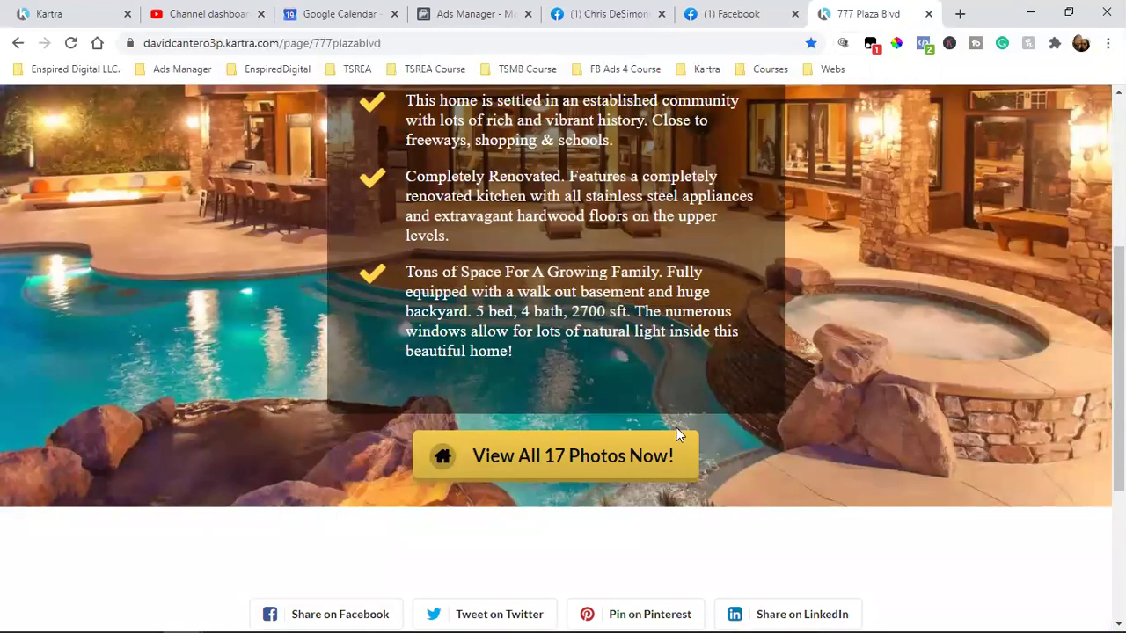
pyautogui.click(615, 444)
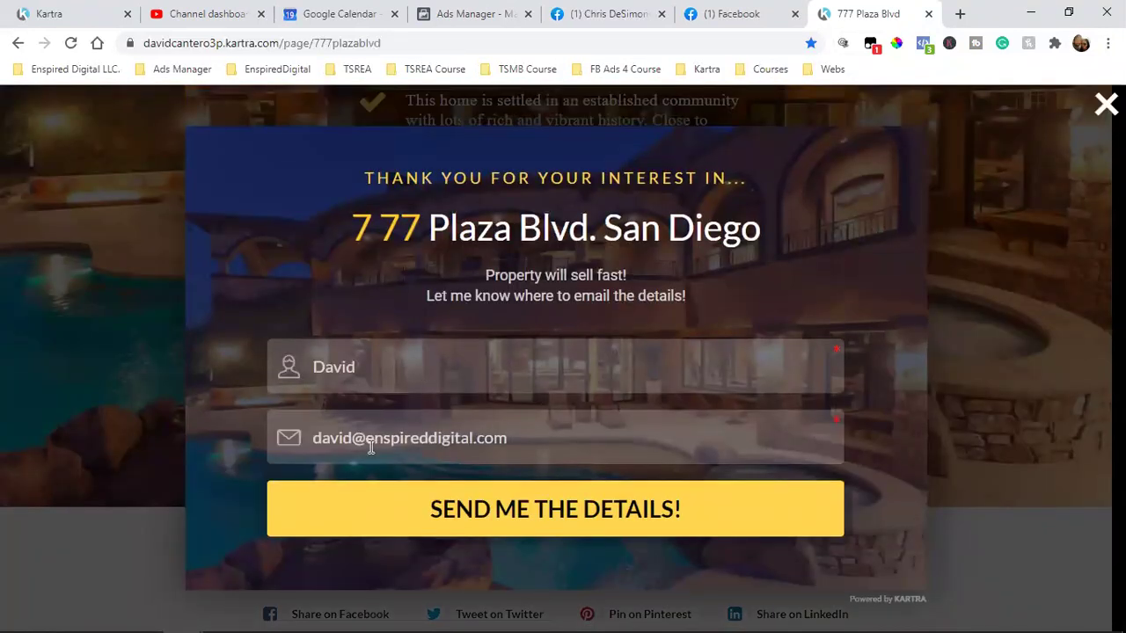
# Trim the form's email, then load 777 Plaza Blvd from TSREA in a second tab.
pyautogui.click(347, 434)
pyautogui.press('BackSpace')
pyautogui.press('BackSpace')
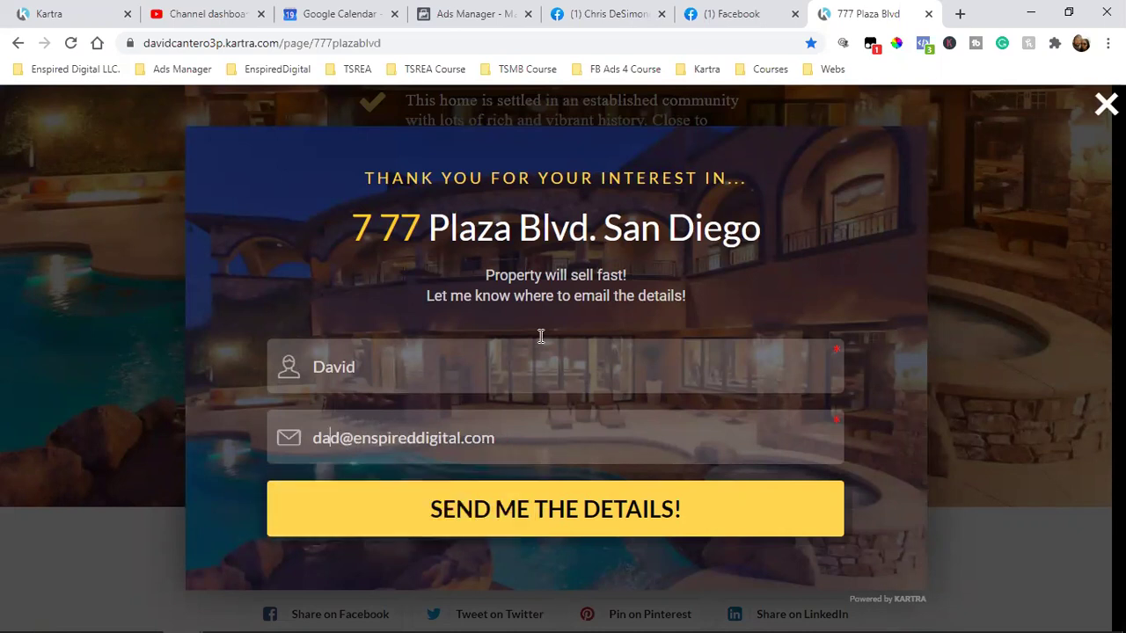
pyautogui.click(959, 13)
pyautogui.click(350, 72)
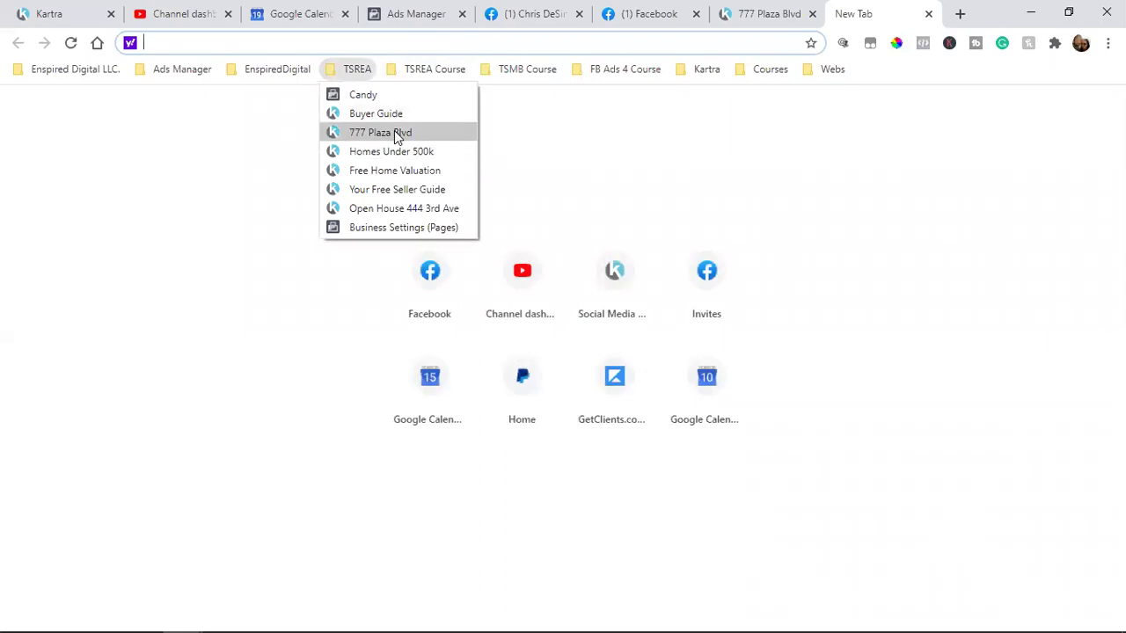
pyautogui.click(394, 130)
# On the first 777 Plaza Blvd tab, close the opt-in popup and reopen it from the photos offer.
pyautogui.click(747, 13)
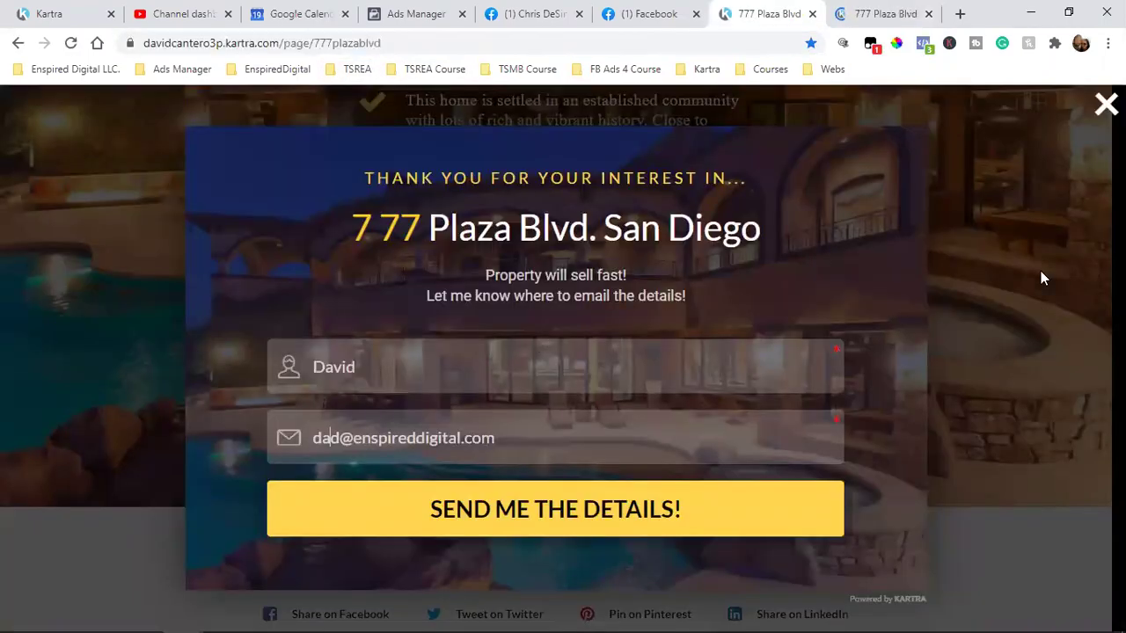
pyautogui.click(997, 309)
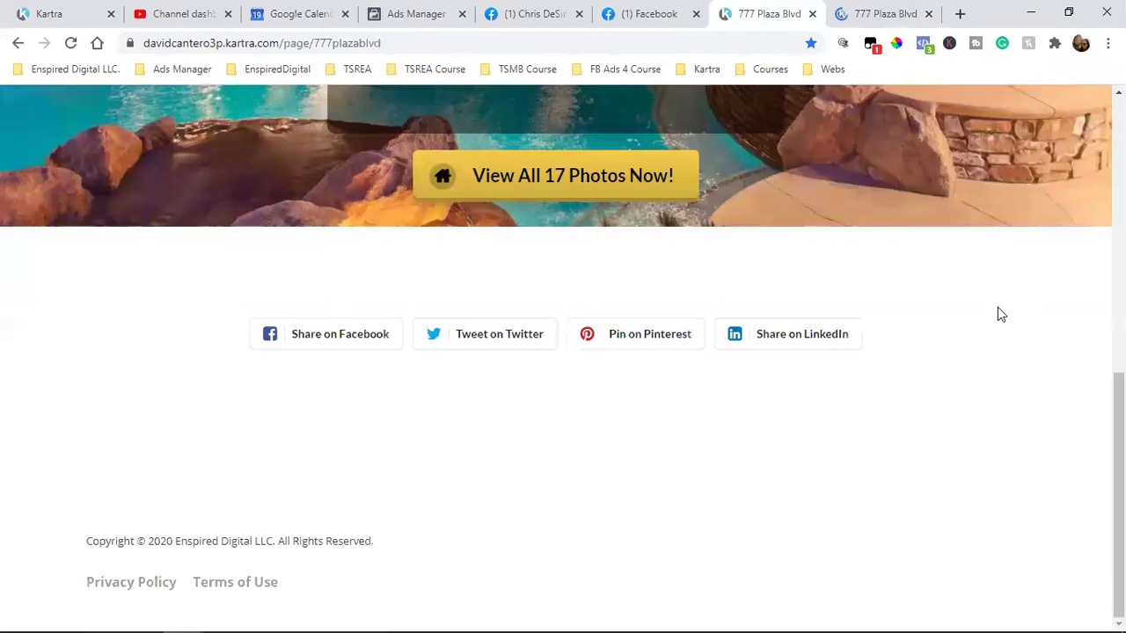
pyautogui.scroll(4, 997, 314)
pyautogui.scroll(-1, 439, 428)
pyautogui.click(592, 457)
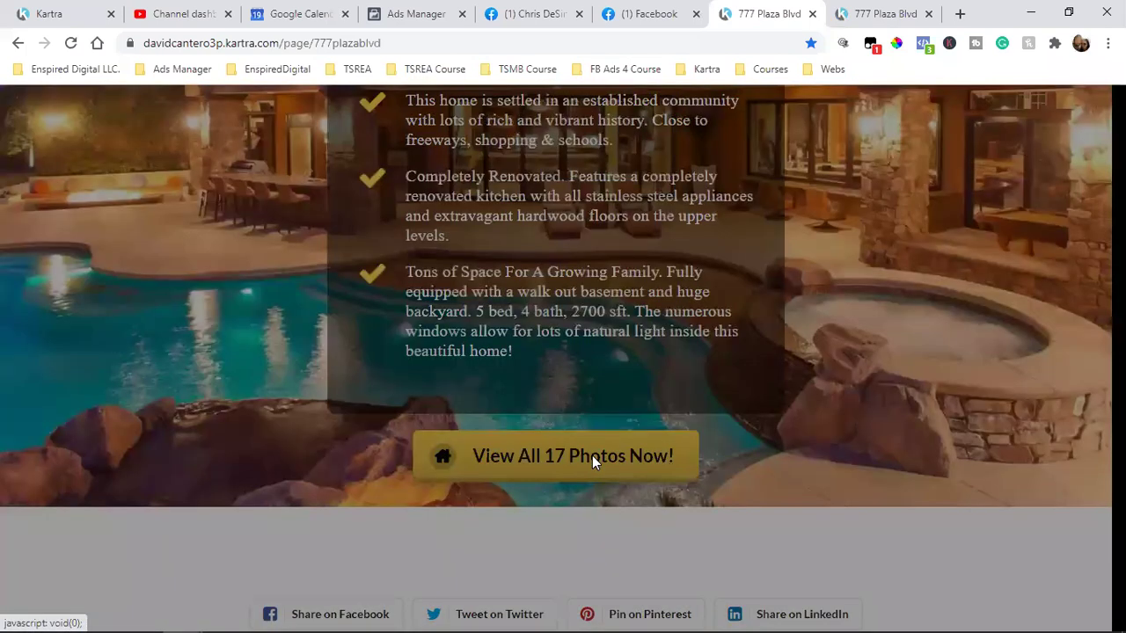
# On the second tab, autofill the email and submit SEND ME THE DETAILS!
pyautogui.click(871, 13)
pyautogui.scroll(-5, 577, 357)
pyautogui.click(547, 308)
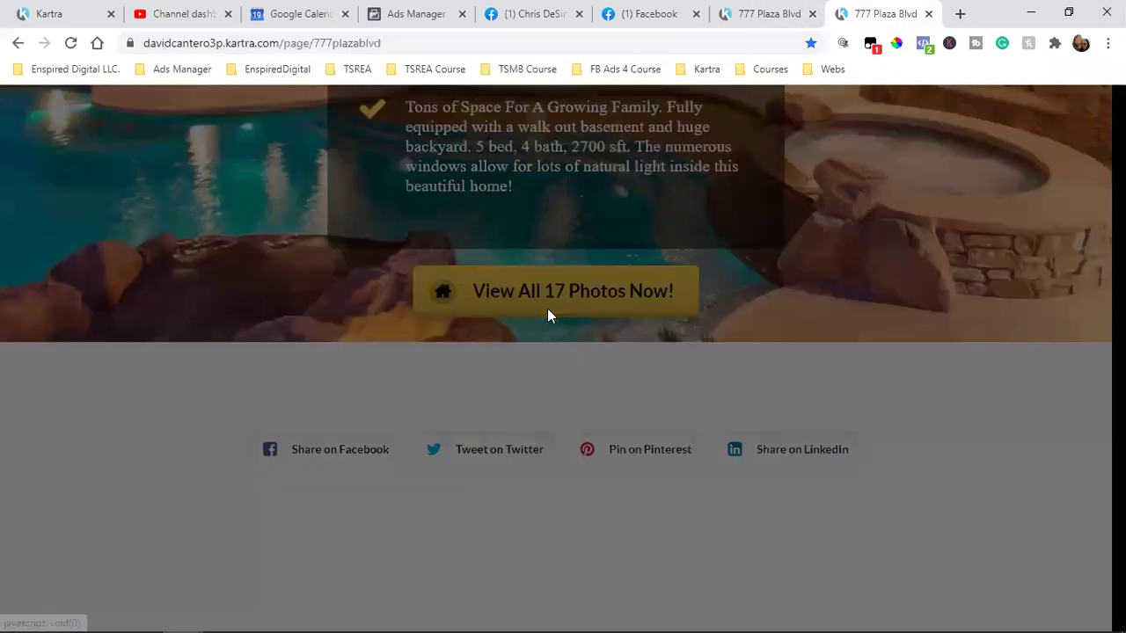
pyautogui.click(326, 428)
pyautogui.click(387, 488)
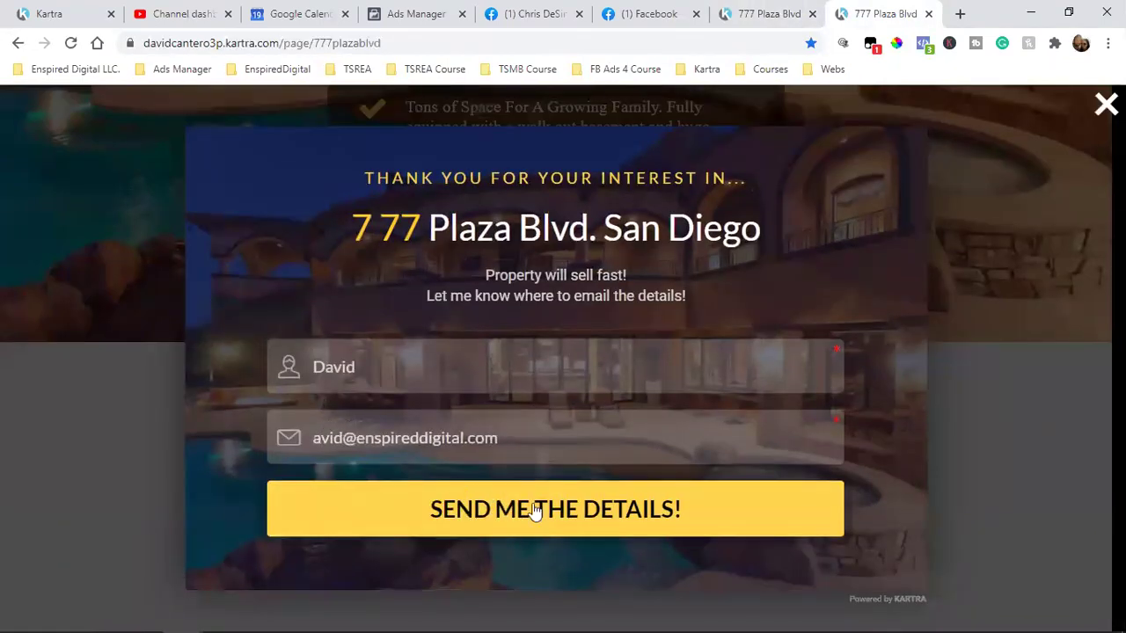
pyautogui.click(532, 516)
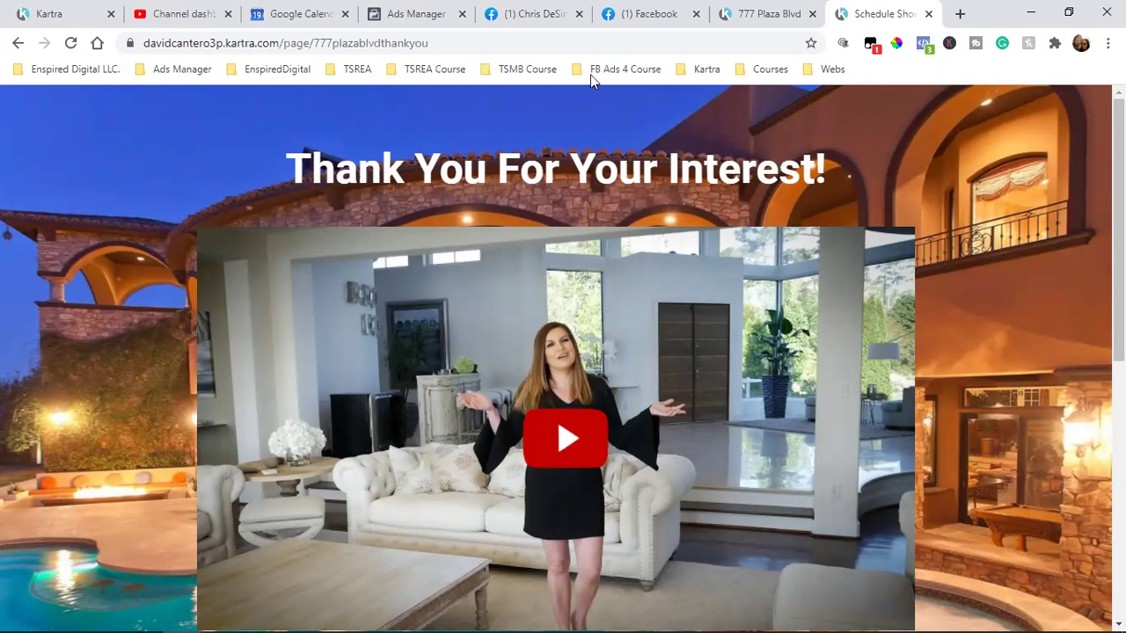
# Check the thank-you page address, then view the 777 Plaza Blvd landing page without its opt-in popup.
pyautogui.click(355, 41)
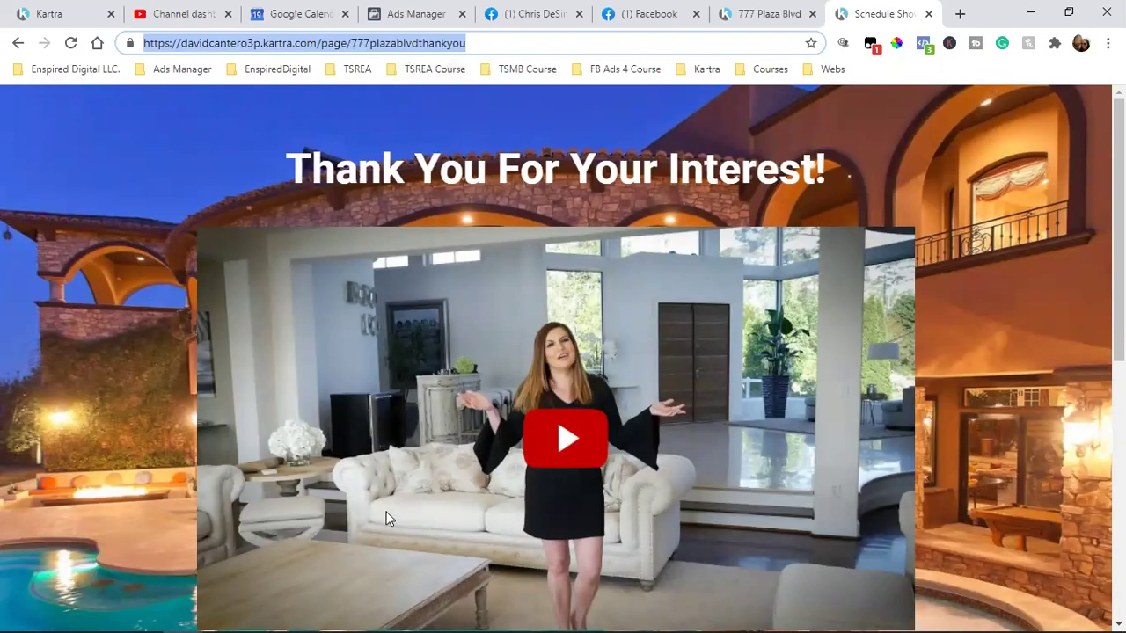
pyautogui.click(749, 13)
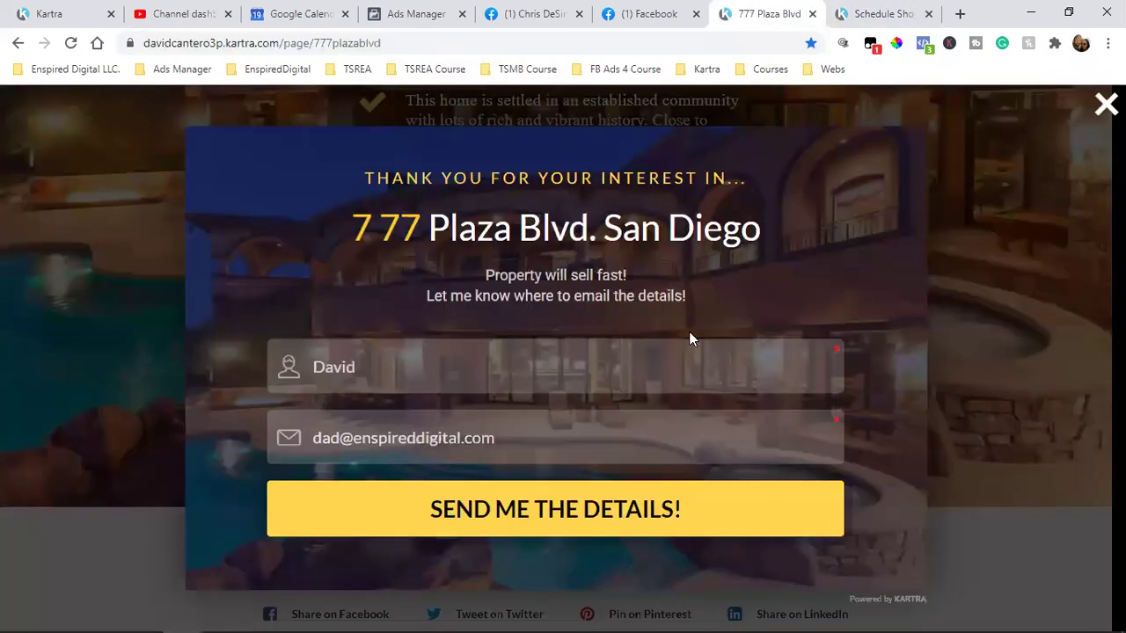
pyautogui.click(965, 282)
pyautogui.scroll(4, 888, 326)
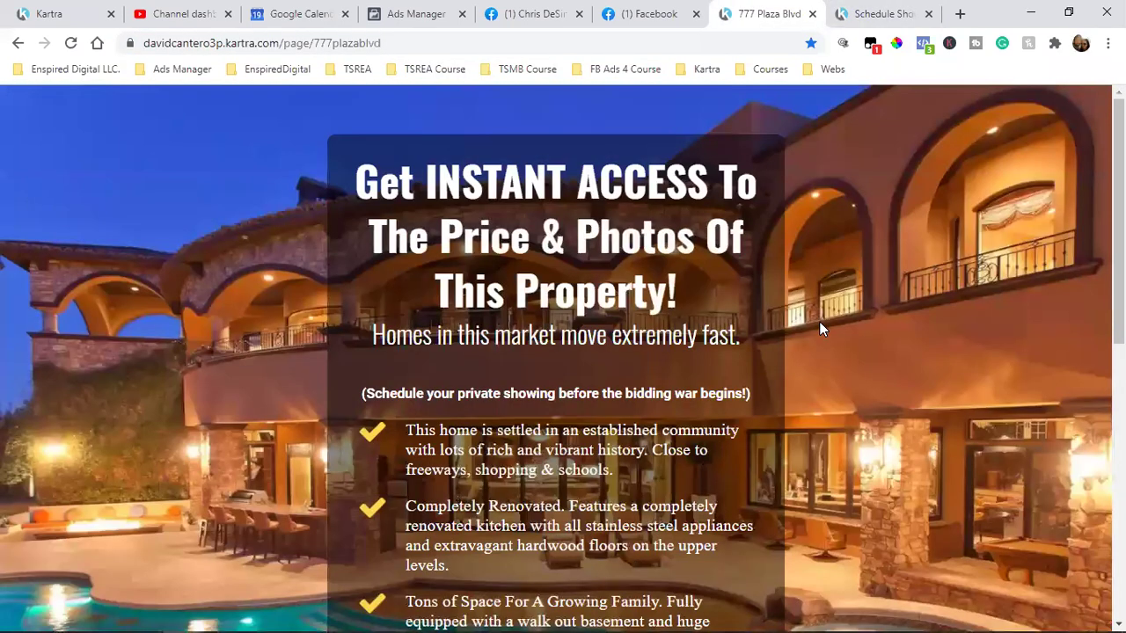
pyautogui.scroll(-1, 819, 322)
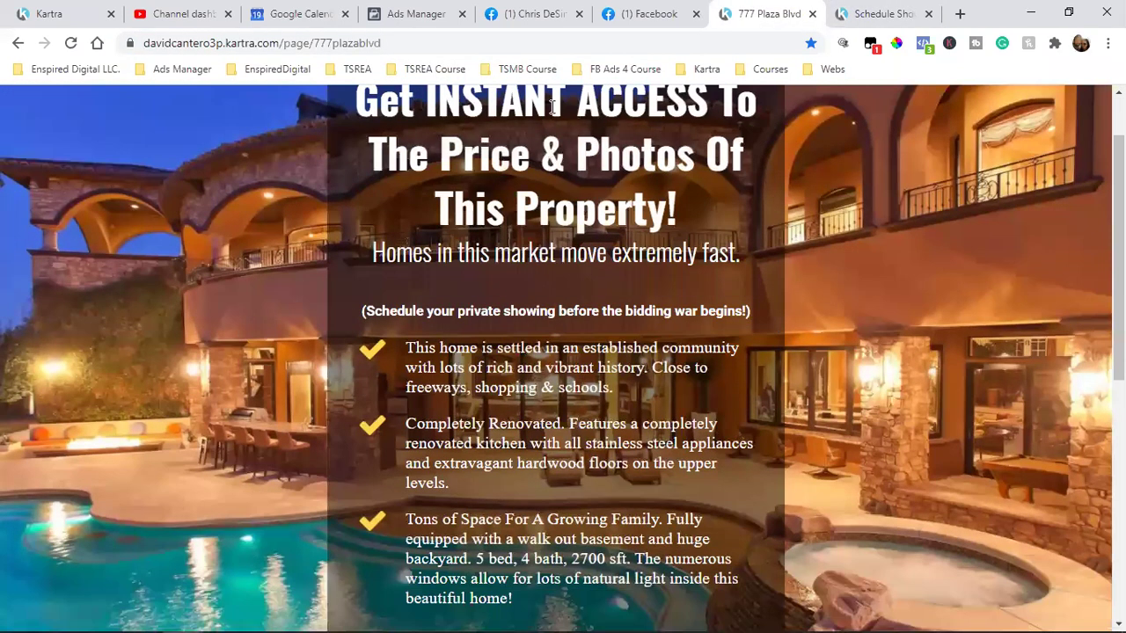
# Compare the Facebook profile, landing page and thank-you page tabs, scrolling through the thank-you page.
pyautogui.click(553, 7)
pyautogui.click(744, 11)
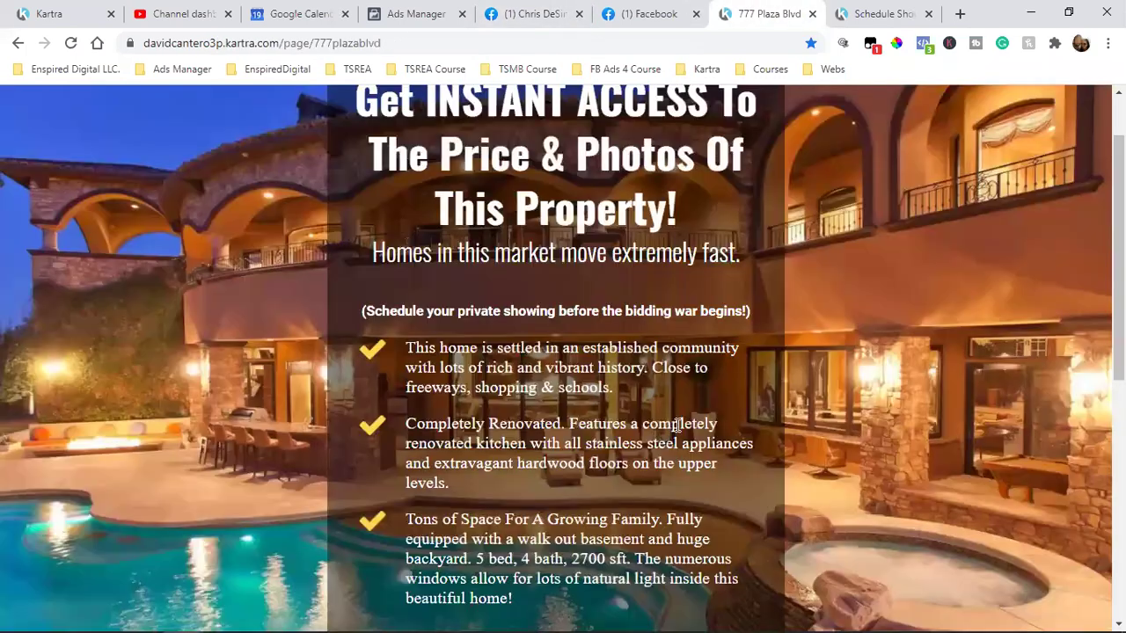
pyautogui.scroll(1, 695, 395)
pyautogui.click(877, 13)
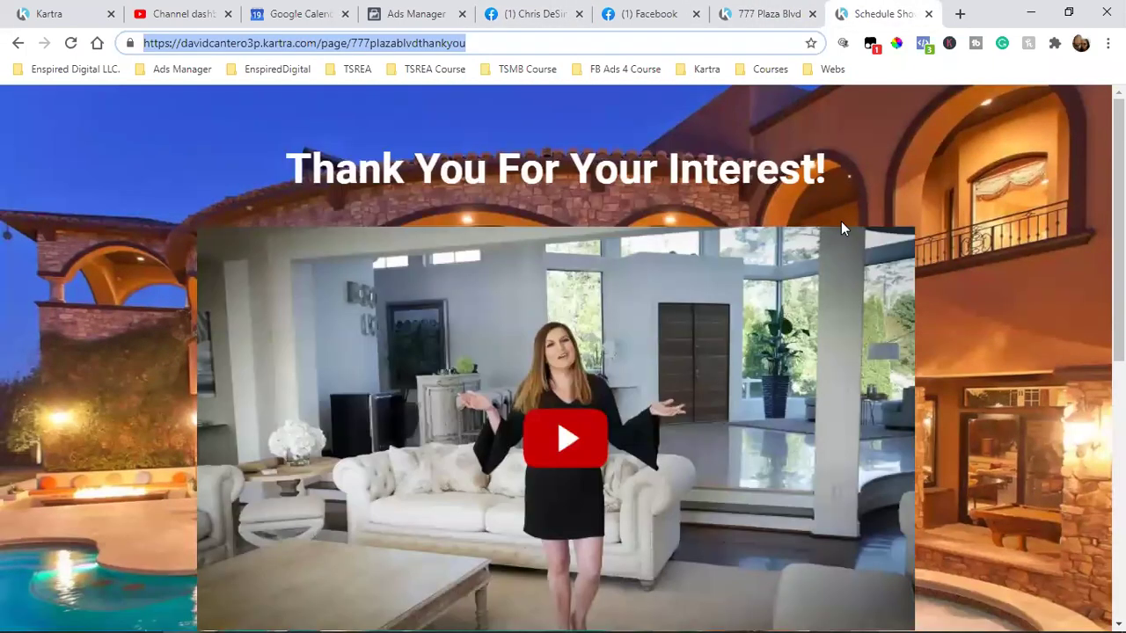
pyautogui.scroll(-1, 1029, 400)
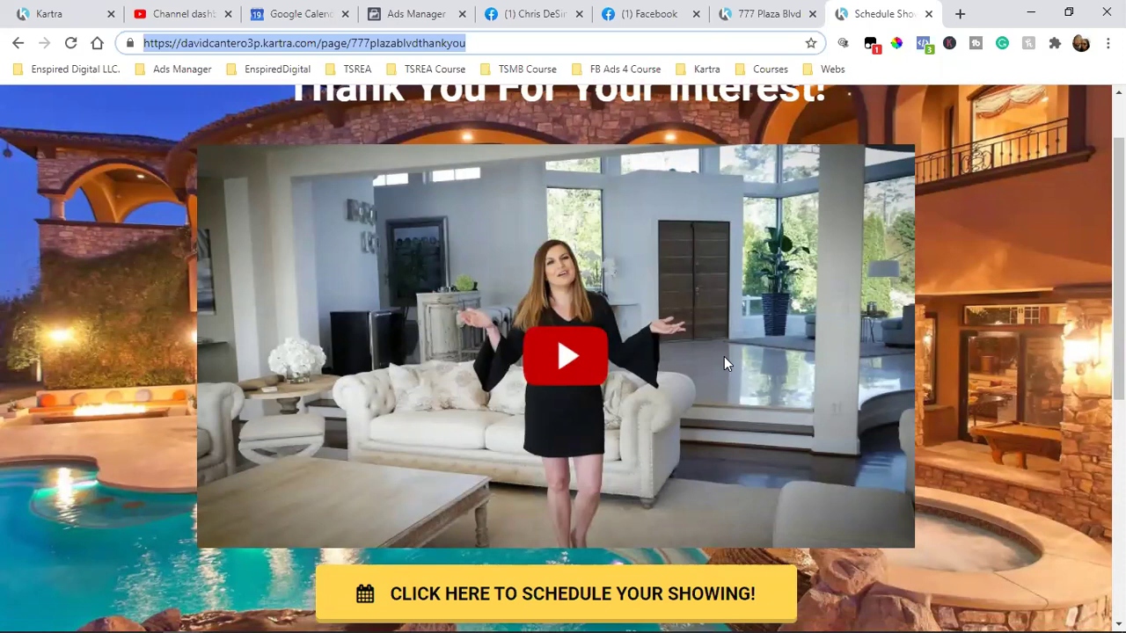
pyautogui.scroll(-2, 724, 357)
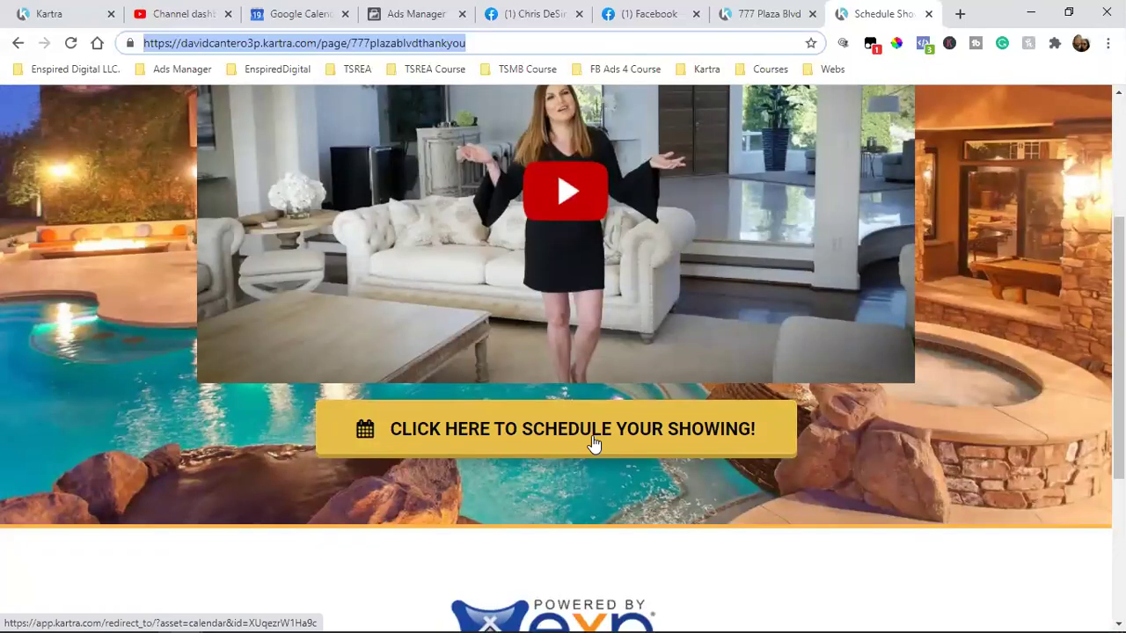
pyautogui.scroll(3, 593, 444)
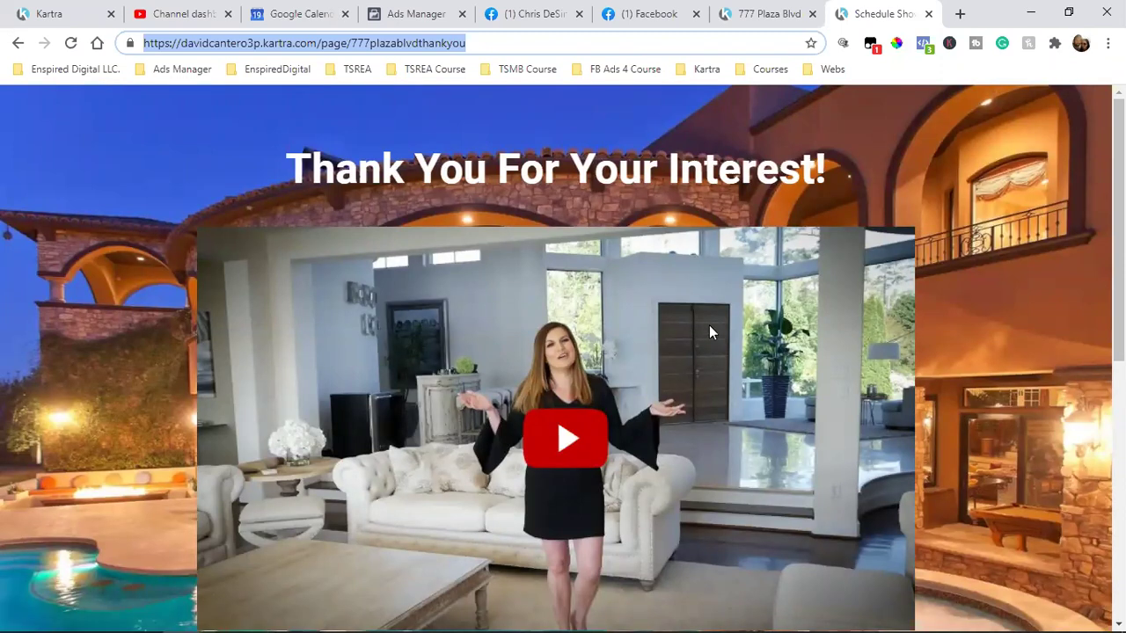
# Select the full thank-you and landing page addresses, then open the listing from a Facebook post.
pyautogui.click(404, 13)
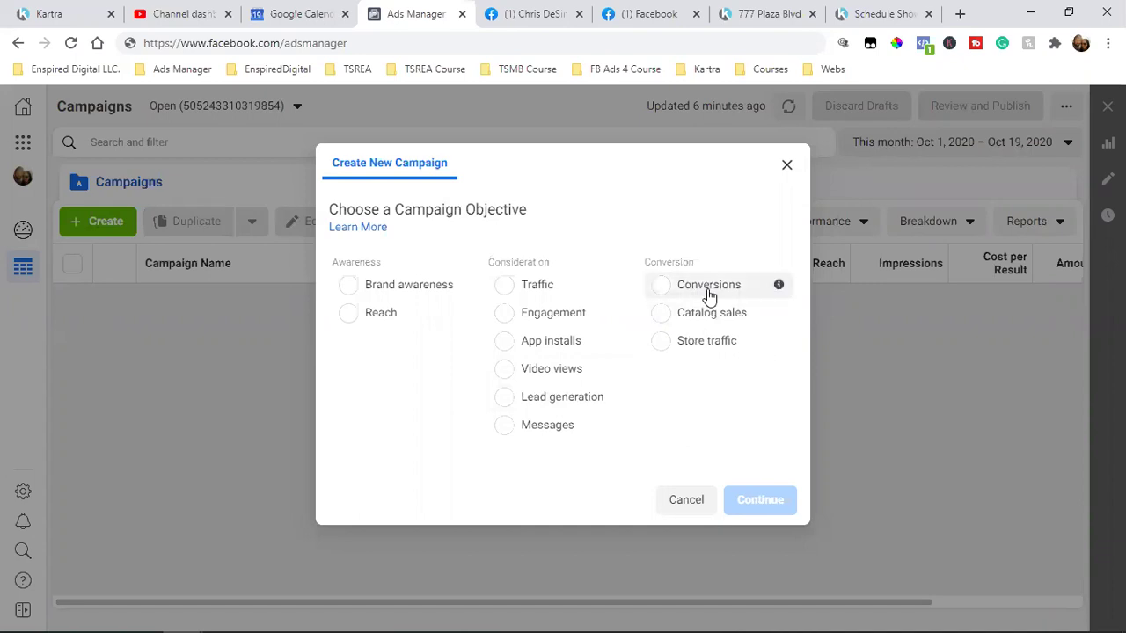
pyautogui.click(884, 13)
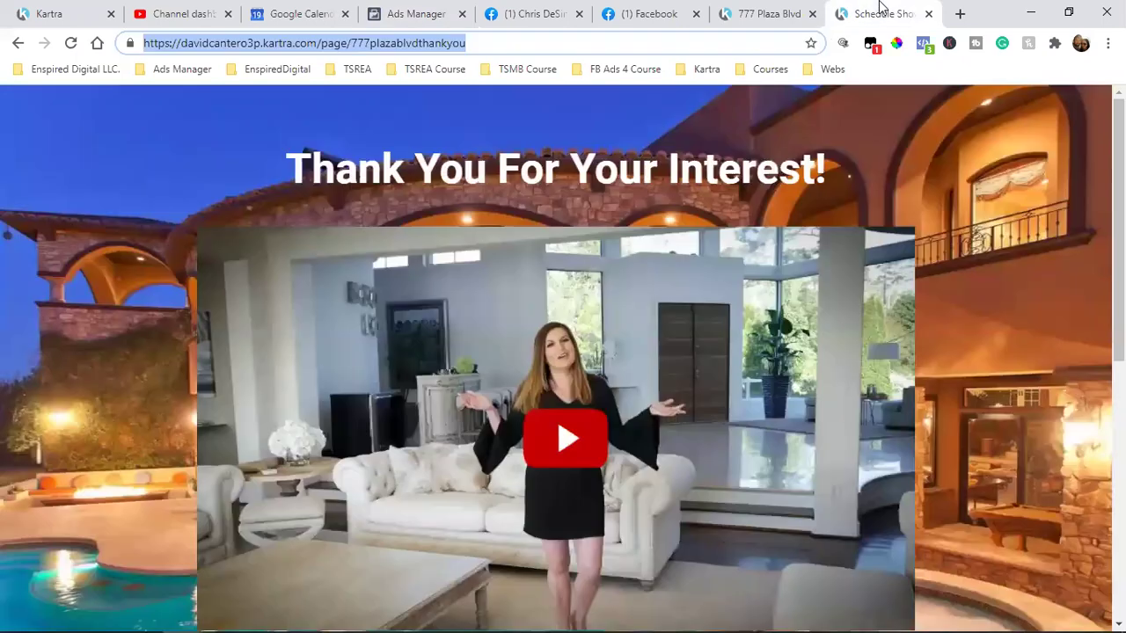
pyautogui.doubleClick(307, 43)
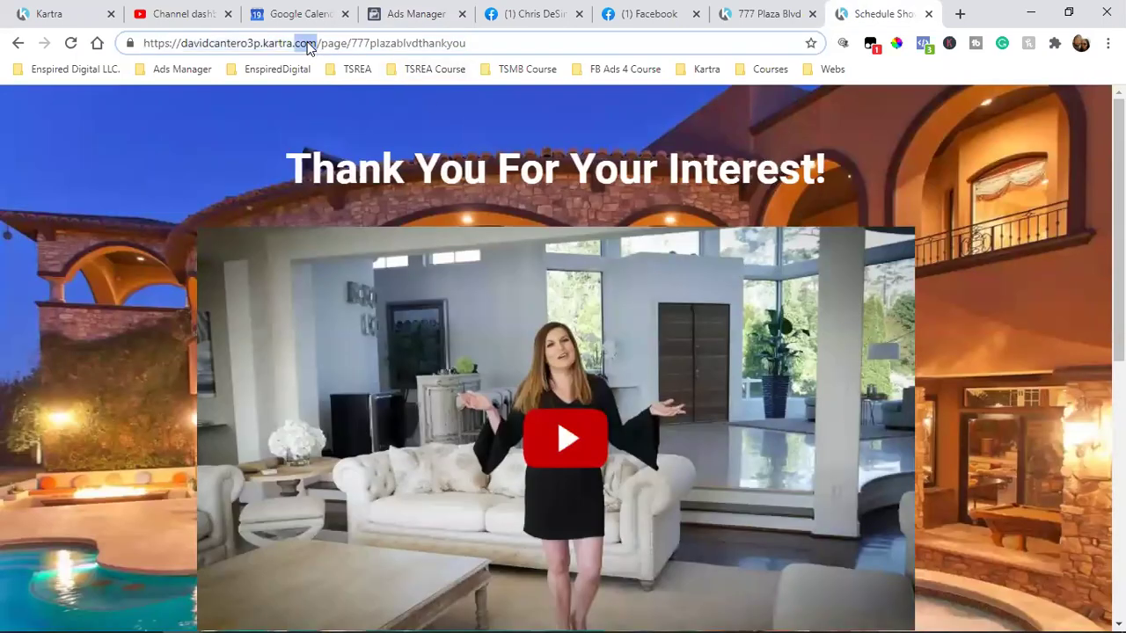
pyautogui.tripleClick(308, 44)
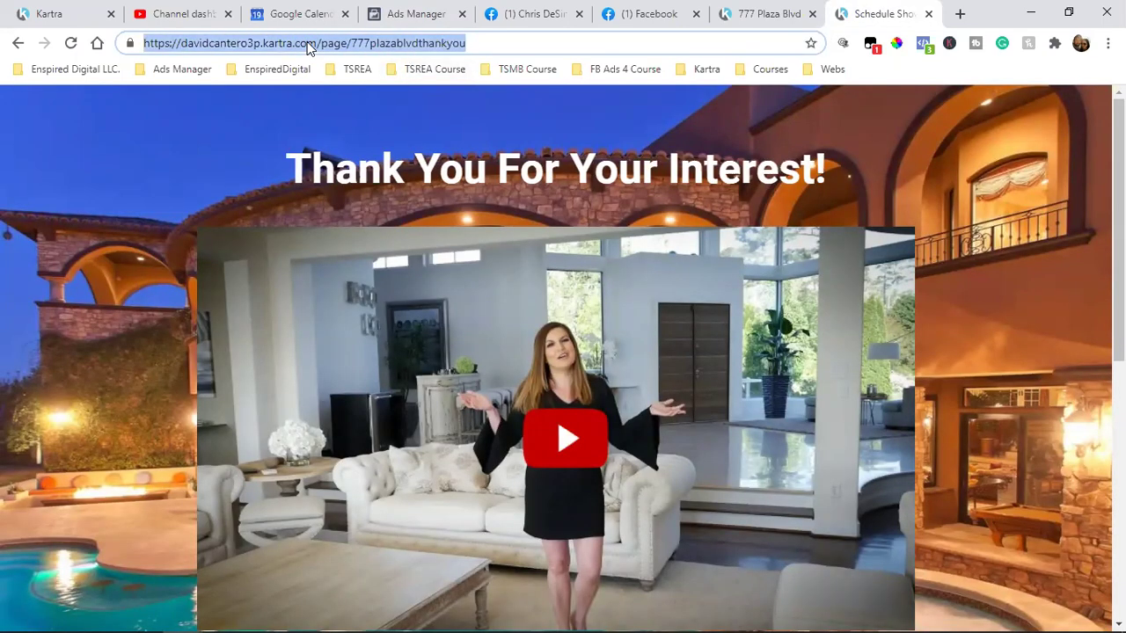
pyautogui.click(754, 11)
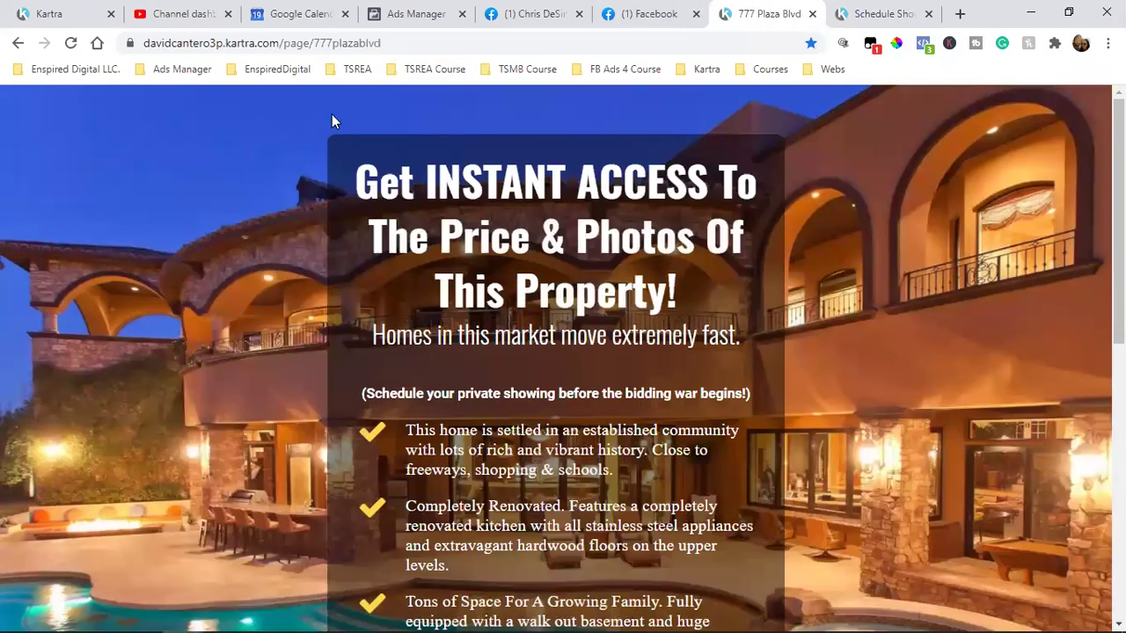
pyautogui.click(281, 44)
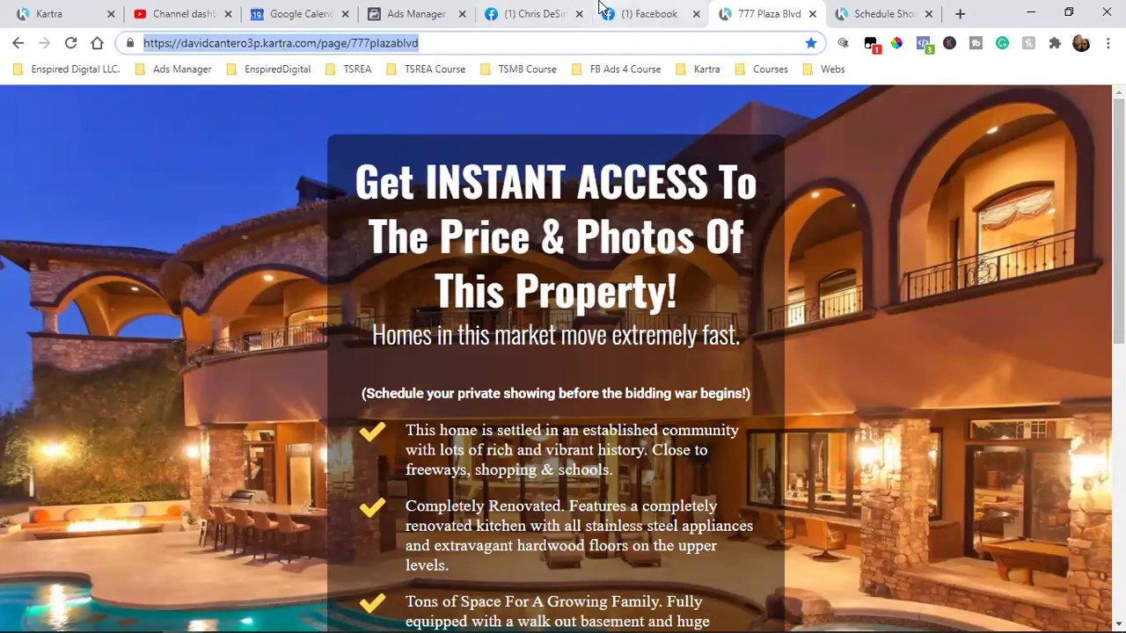
pyautogui.click(545, 12)
pyautogui.click(678, 314)
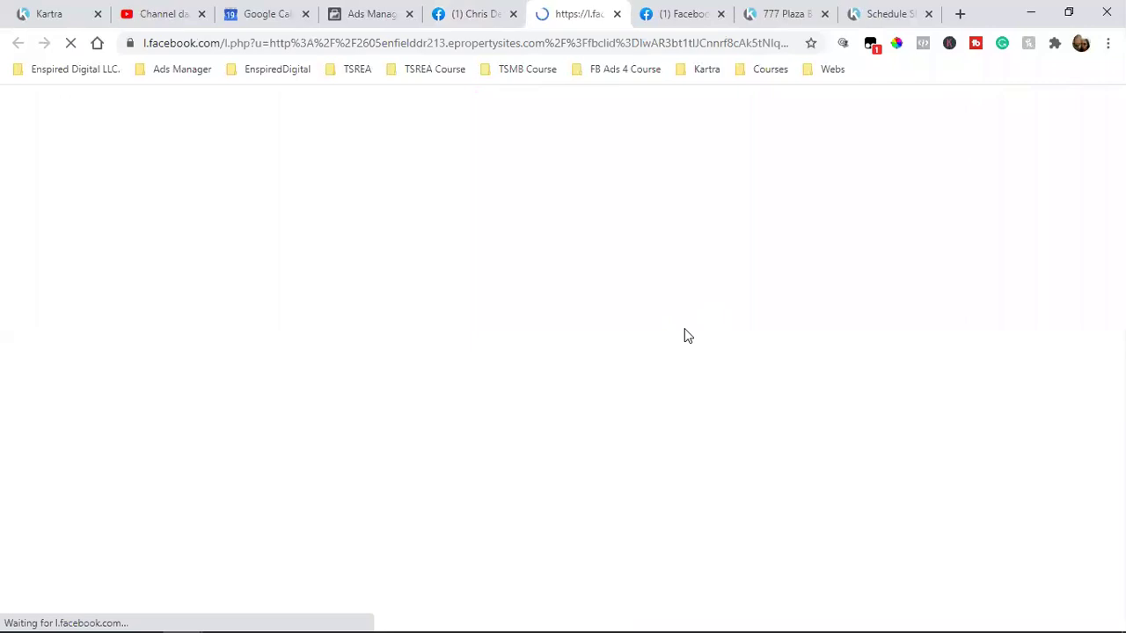
pyautogui.tripleClick(345, 42)
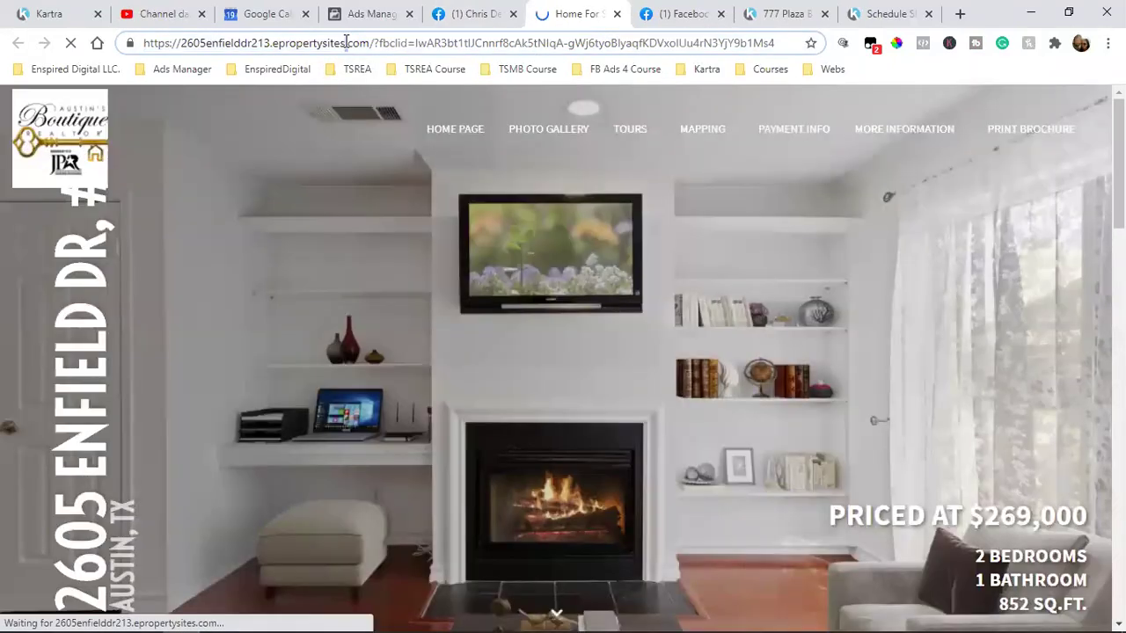
pyautogui.tripleClick(345, 42)
pyautogui.click(345, 43)
pyautogui.tripleClick(346, 42)
pyautogui.click(346, 42)
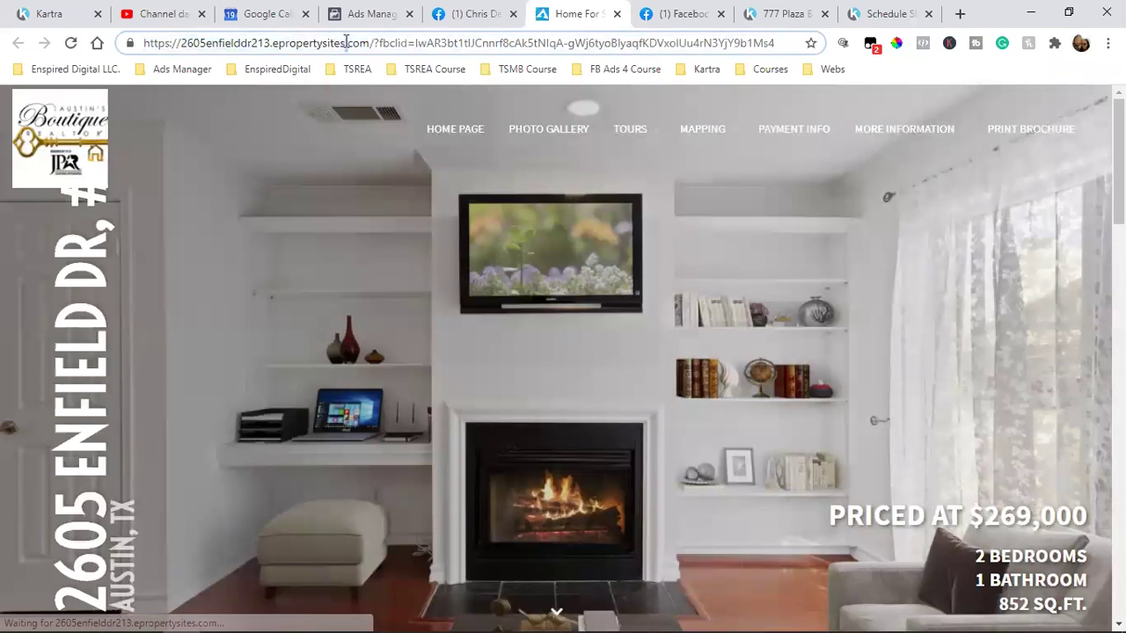
pyautogui.click(616, 14)
# Highlight the 777plazablvd part of the landing page address.
pyautogui.click(677, 14)
pyautogui.click(370, 42)
pyautogui.doubleClick(370, 42)
pyautogui.doubleClick(370, 42)
pyautogui.doubleClick(370, 42)
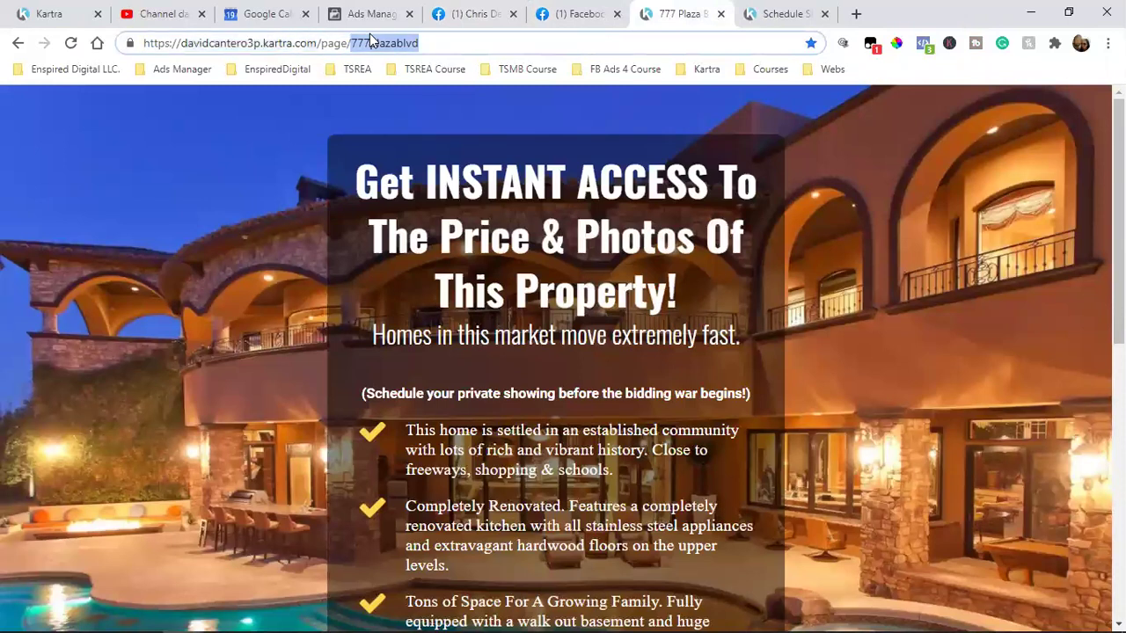
# Select the full Kartra thank-you page address for the 777 Plaza Blvd listing.
pyautogui.click(779, 12)
pyautogui.click(378, 43)
pyautogui.tripleClick(378, 43)
pyautogui.click(378, 43)
pyautogui.tripleClick(378, 43)
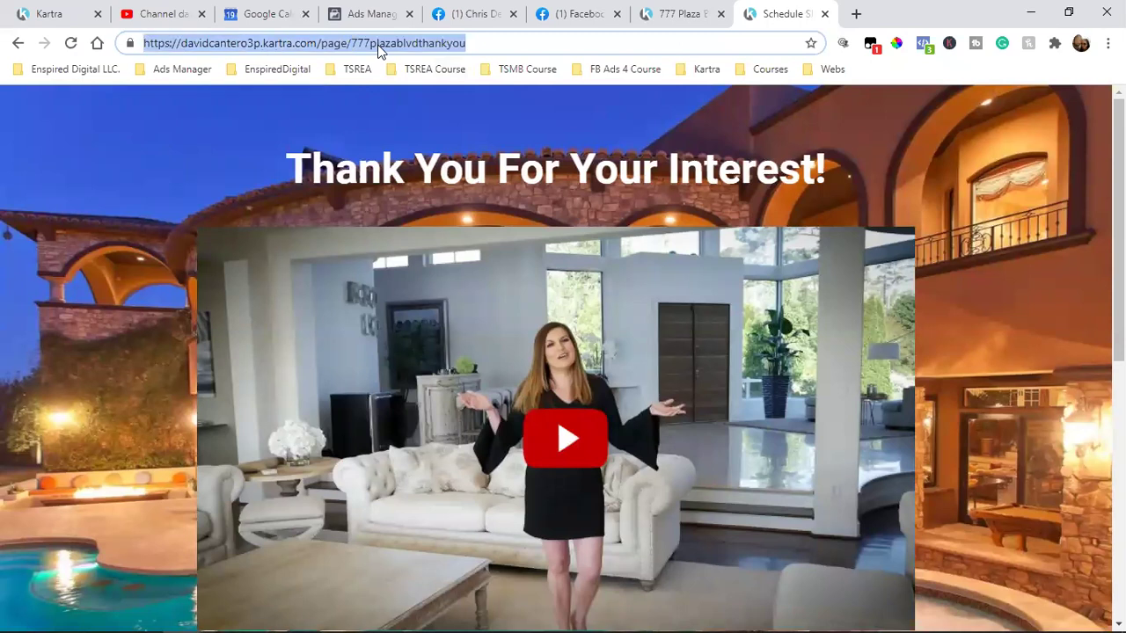
pyautogui.click(335, 44)
pyautogui.tripleClick(335, 44)
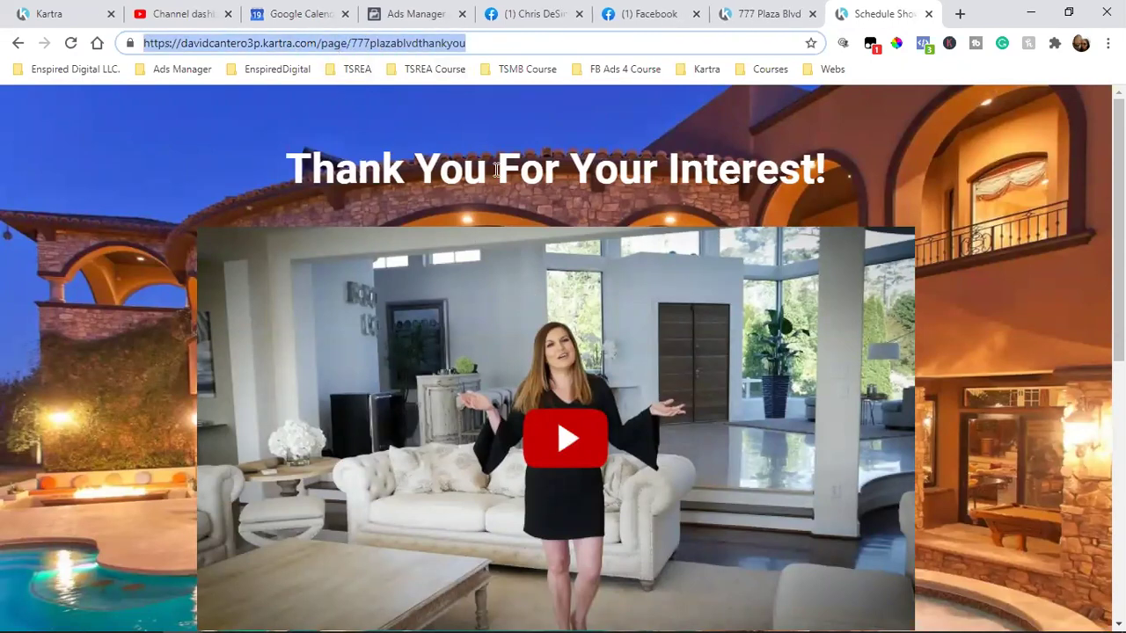
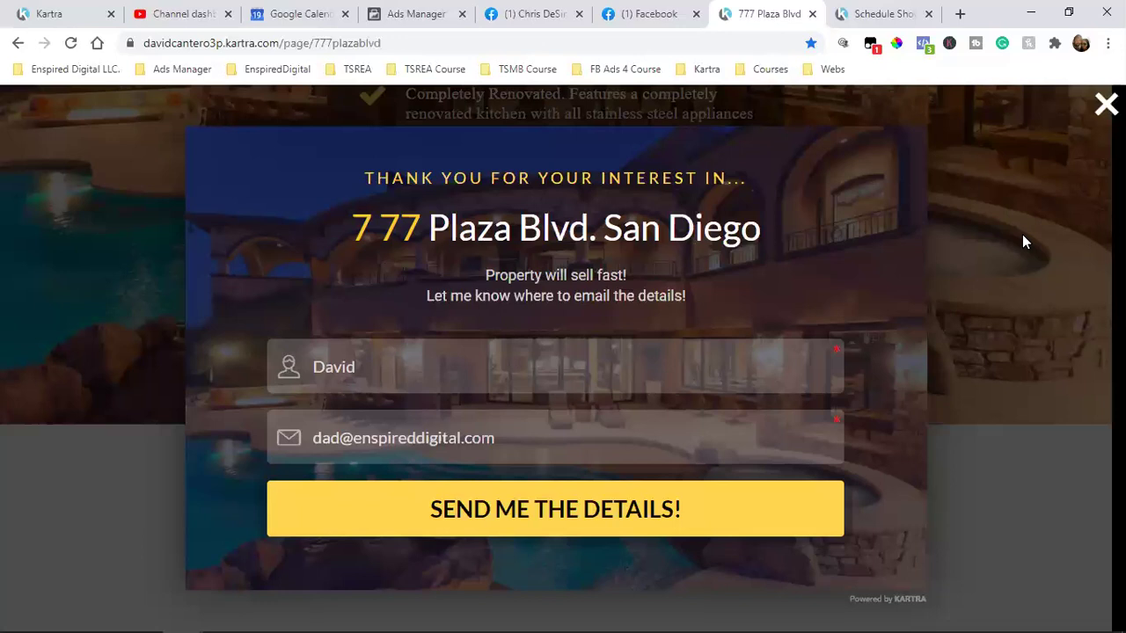
# Dismiss the property lead popup and bring up the realtor's Facebook page with the Price Reduced post.
pyautogui.click(1008, 280)
pyautogui.scroll(3, 939, 305)
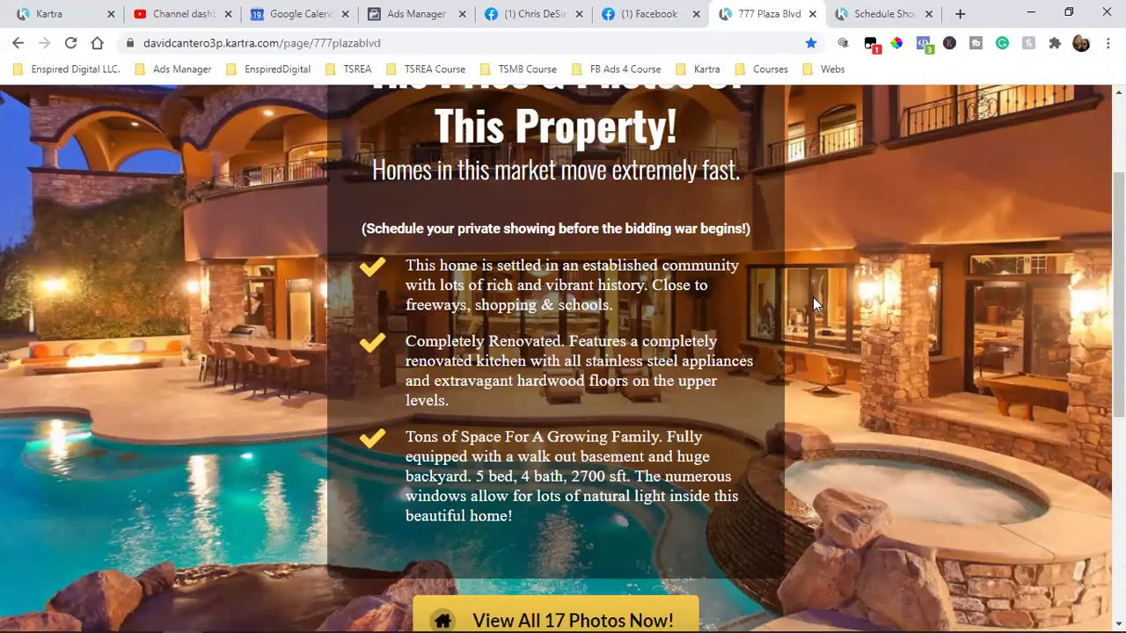
pyautogui.click(518, 14)
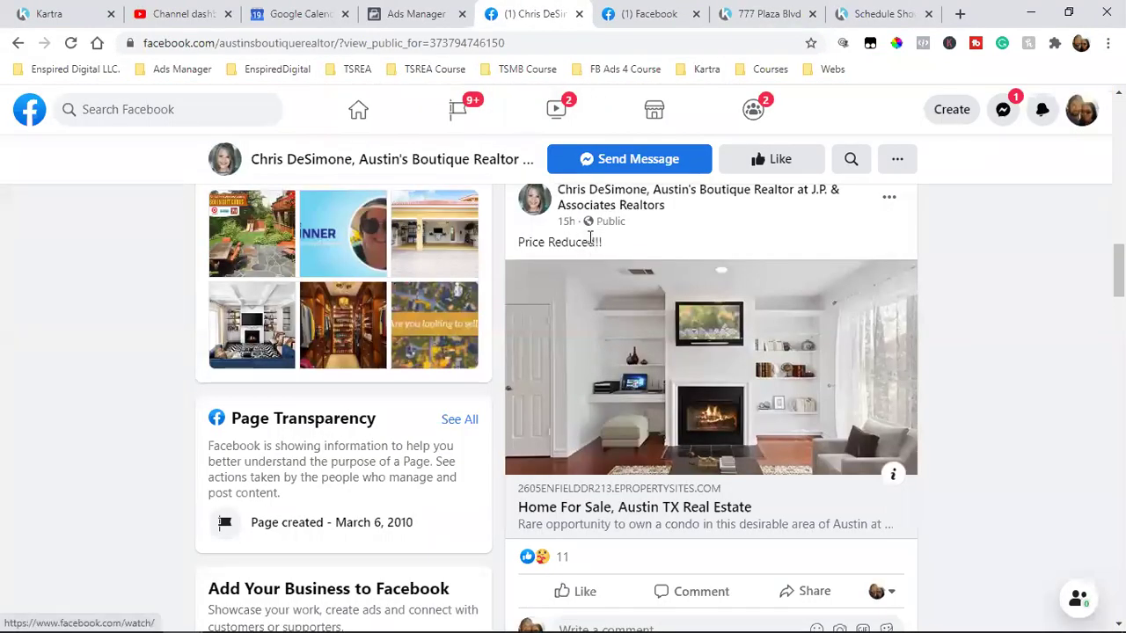
pyautogui.moveTo(591, 240); pyautogui.dragTo(542, 242)
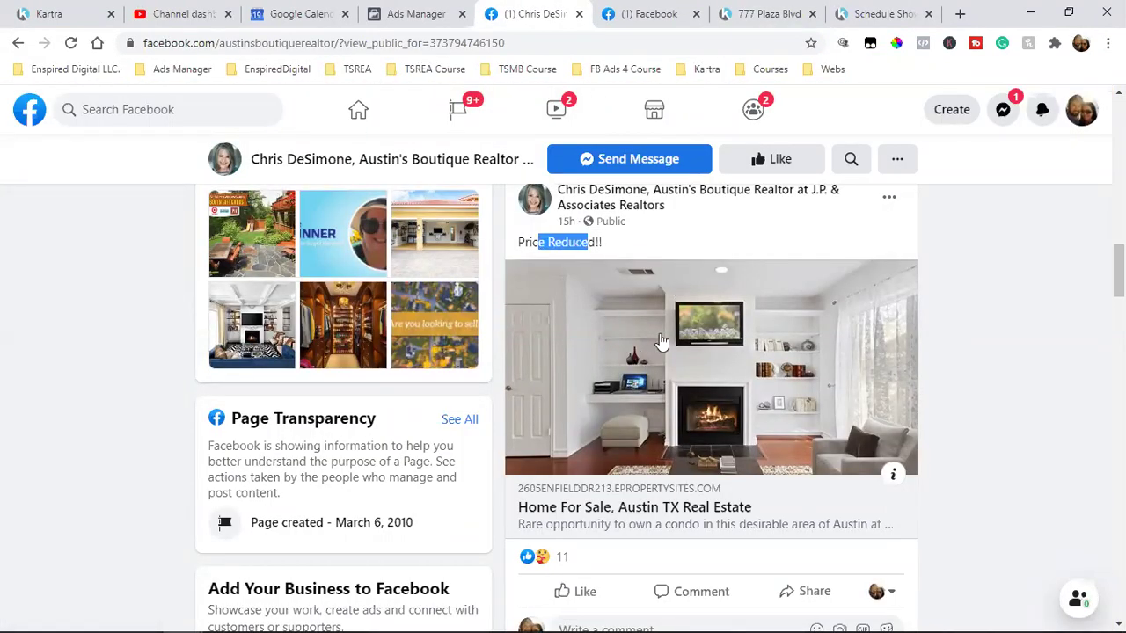
pyautogui.click(1040, 257)
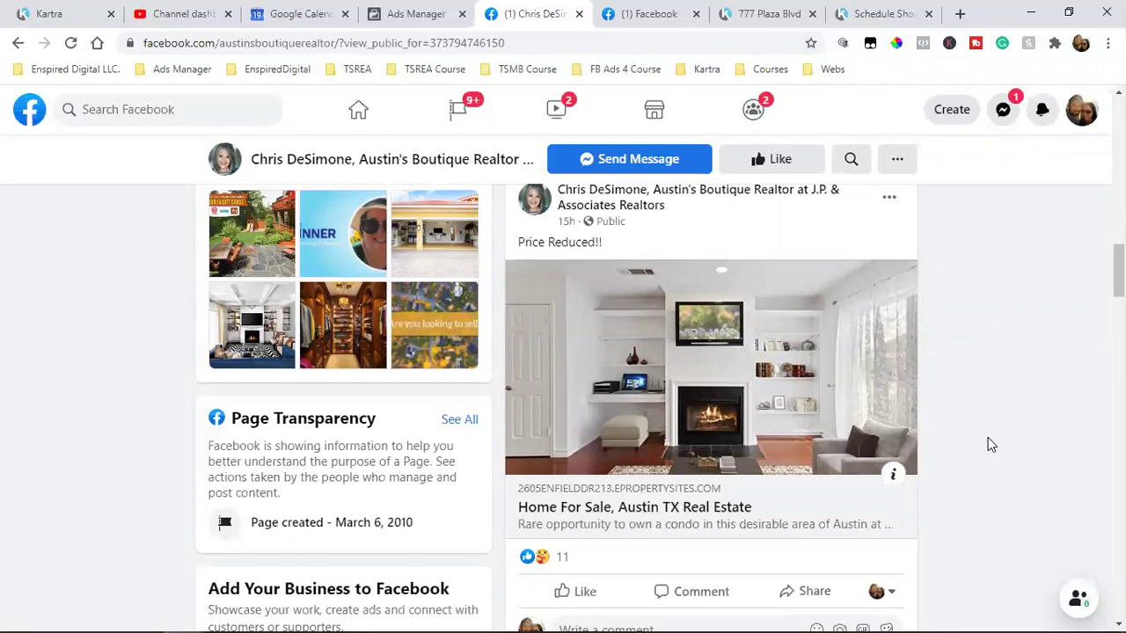
pyautogui.doubleClick(556, 246)
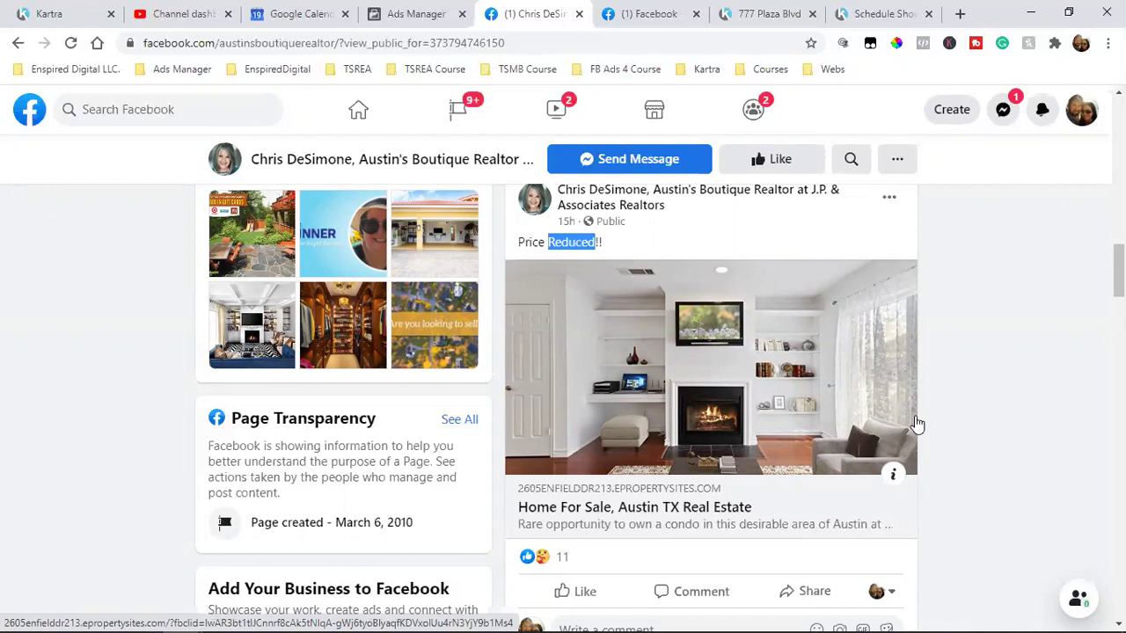
# Close Schedule Showing and load Your Free Seller Guide from the TSREA bookmarks on the 777 Plaza Blvd tab.
pyautogui.click(927, 14)
pyautogui.click(851, 7)
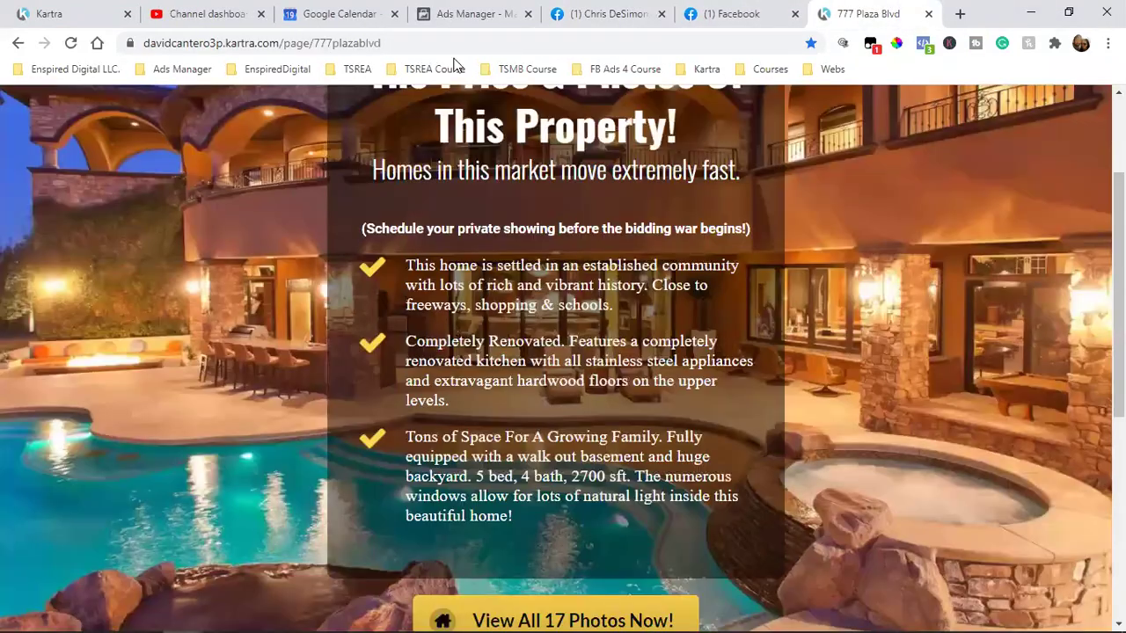
pyautogui.click(407, 68)
pyautogui.moveTo(357, 69)
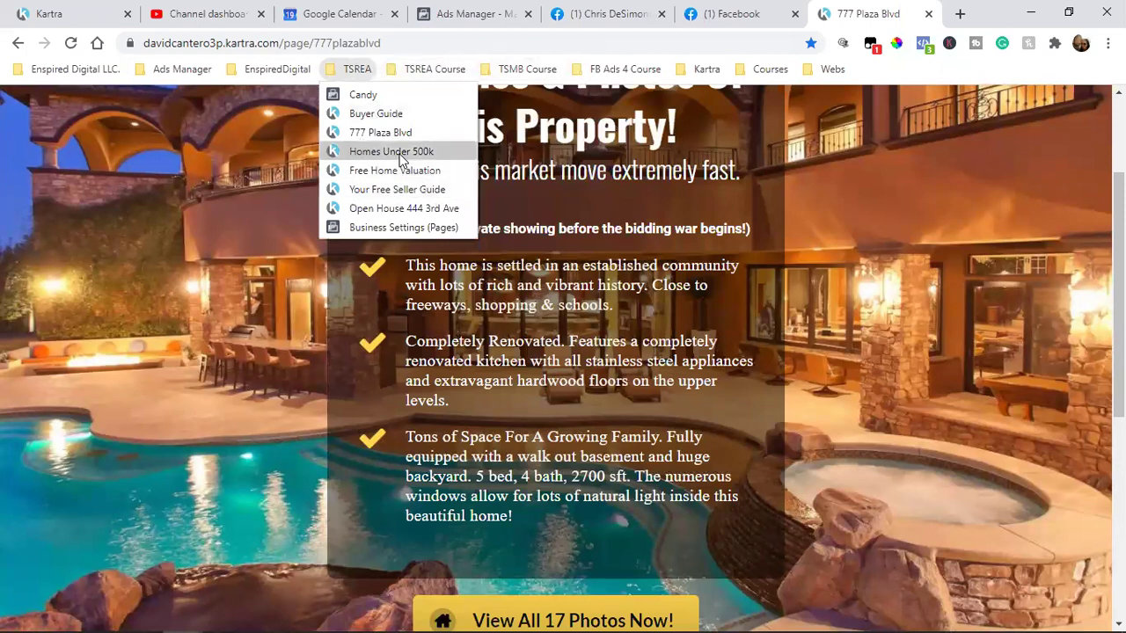
pyautogui.click(420, 190)
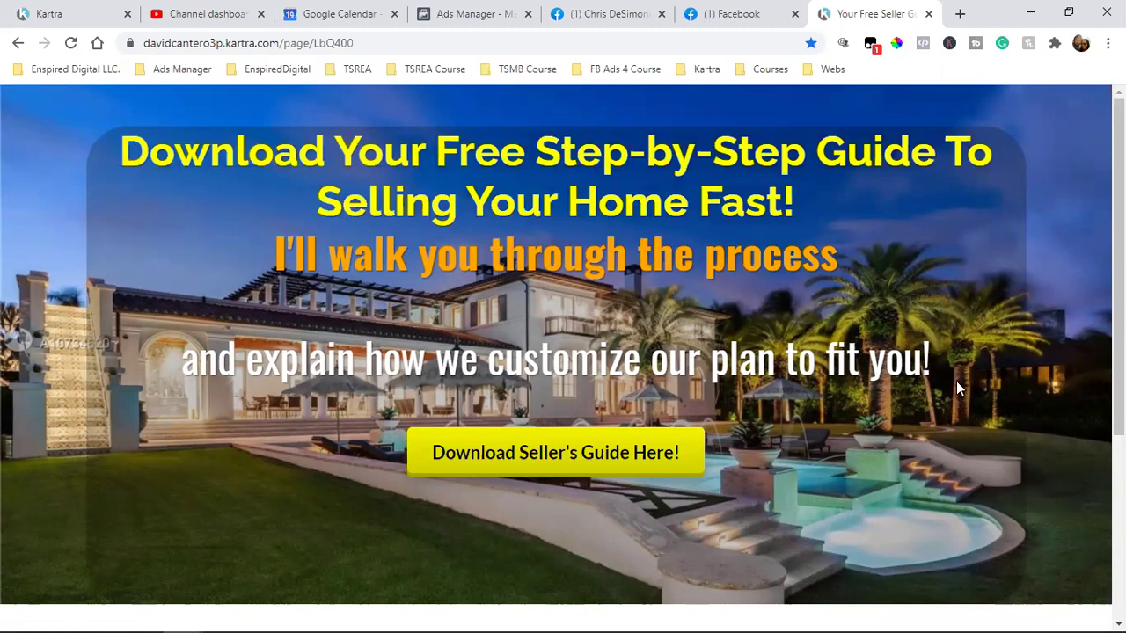
pyautogui.scroll(-1, 816, 398)
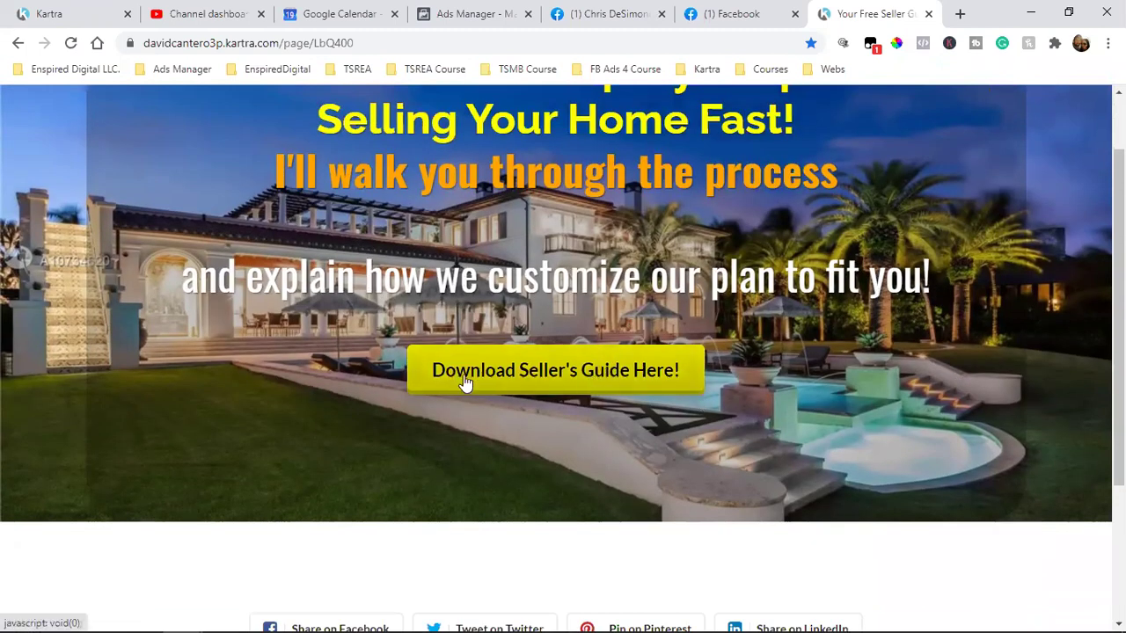
# Preview the 'Download Seller's Guide Here!' opt-in popup three times, then go to Ads Manager.
pyautogui.click(584, 384)
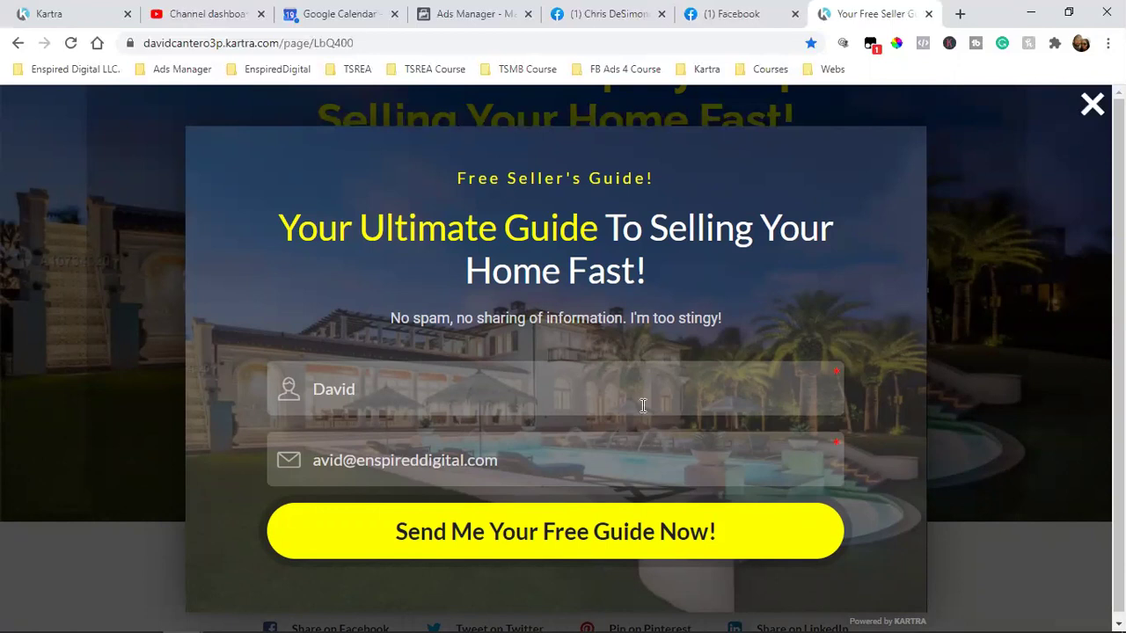
pyautogui.click(1018, 393)
pyautogui.scroll(1, 1018, 394)
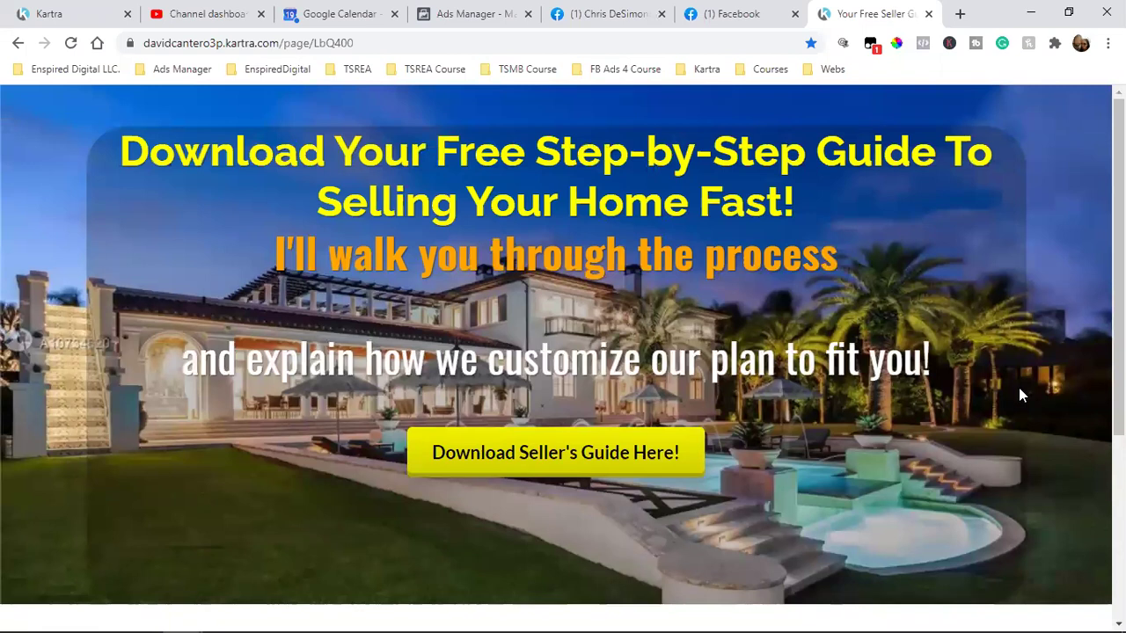
pyautogui.click(616, 444)
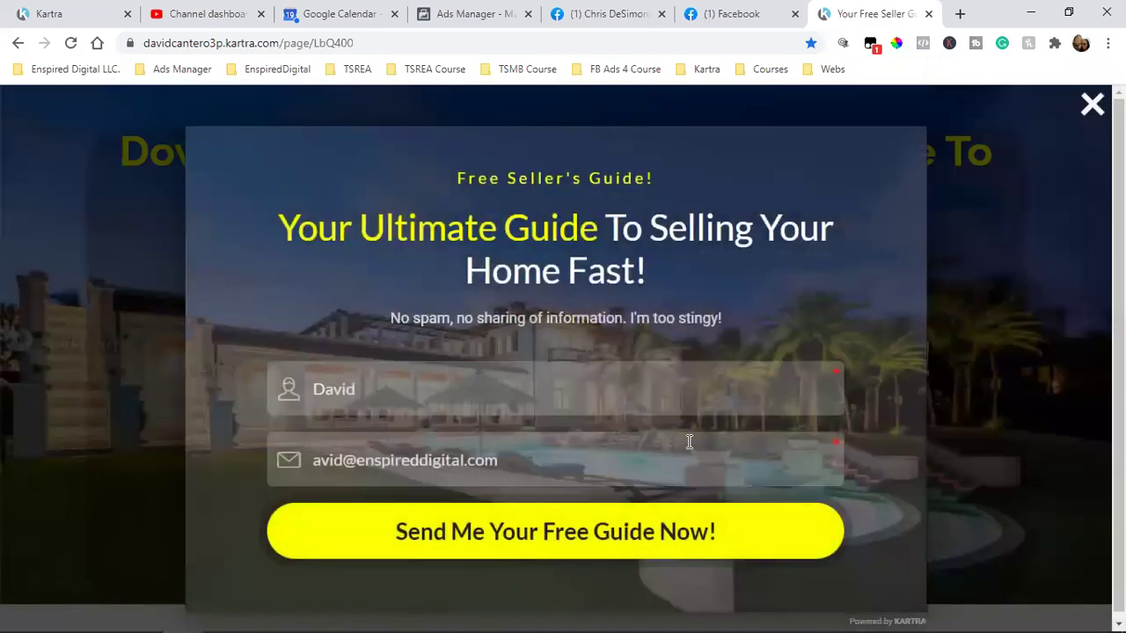
pyautogui.click(986, 304)
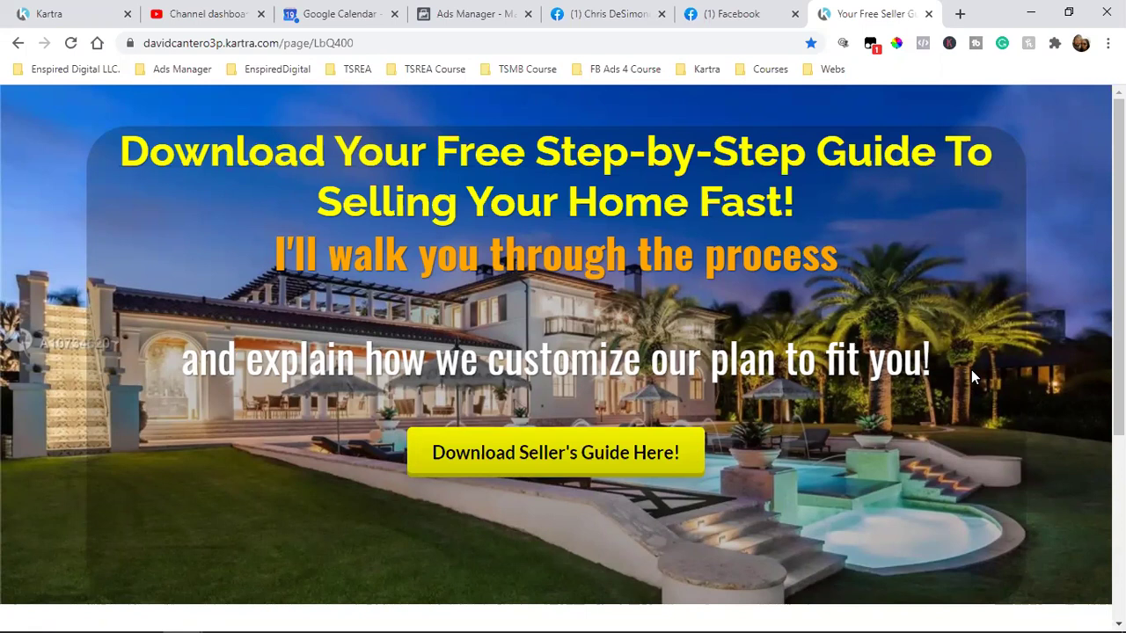
pyautogui.click(593, 446)
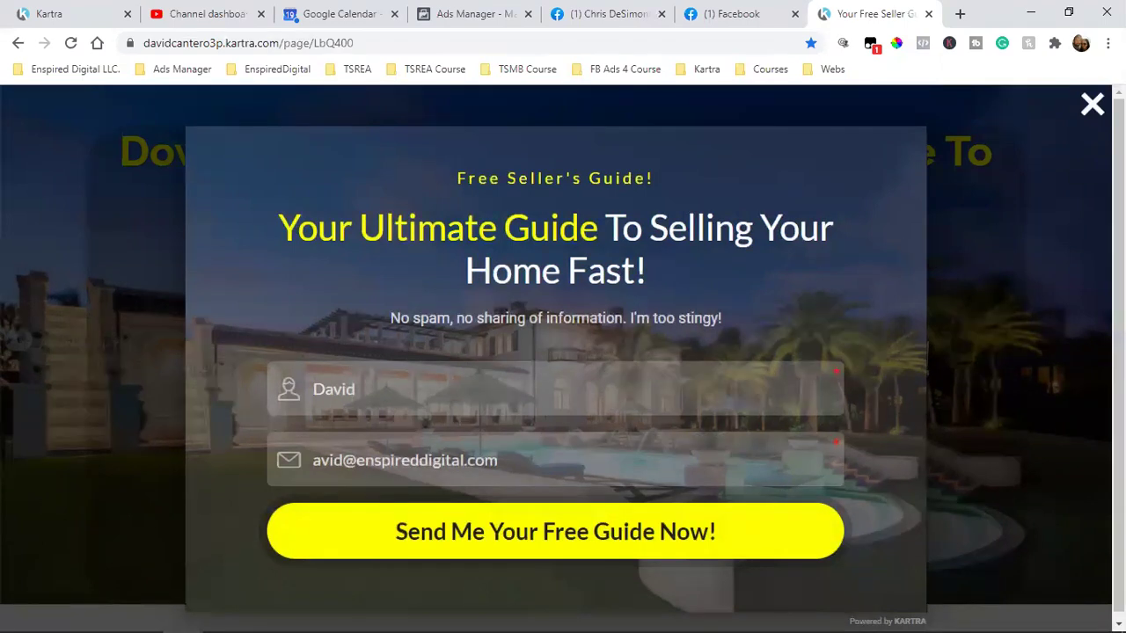
pyautogui.click(1073, 291)
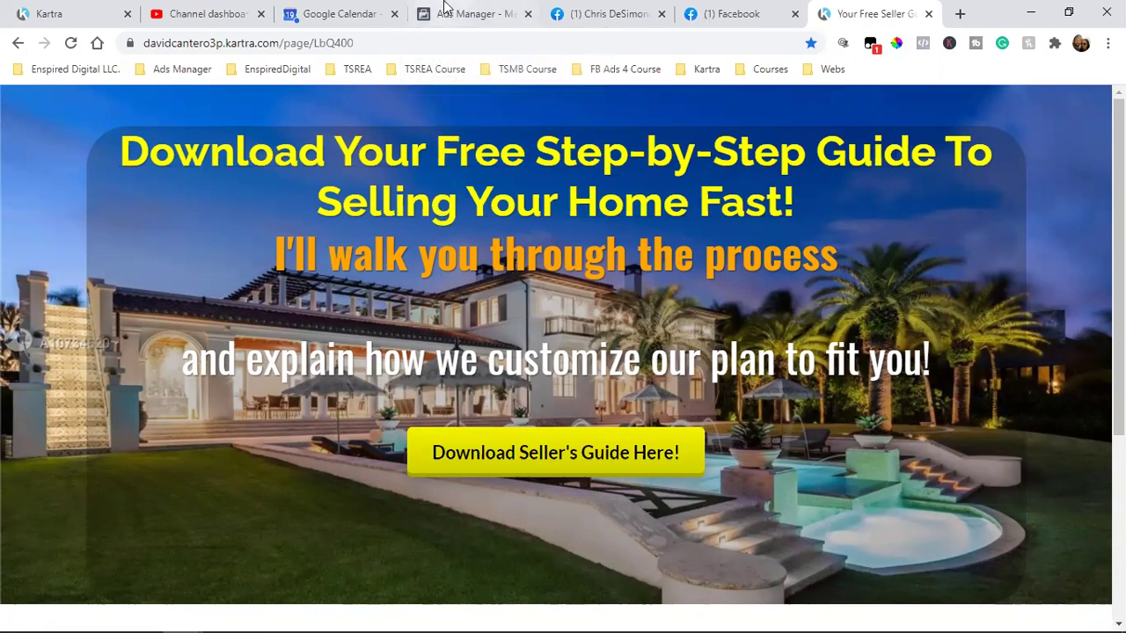
pyautogui.click(444, 11)
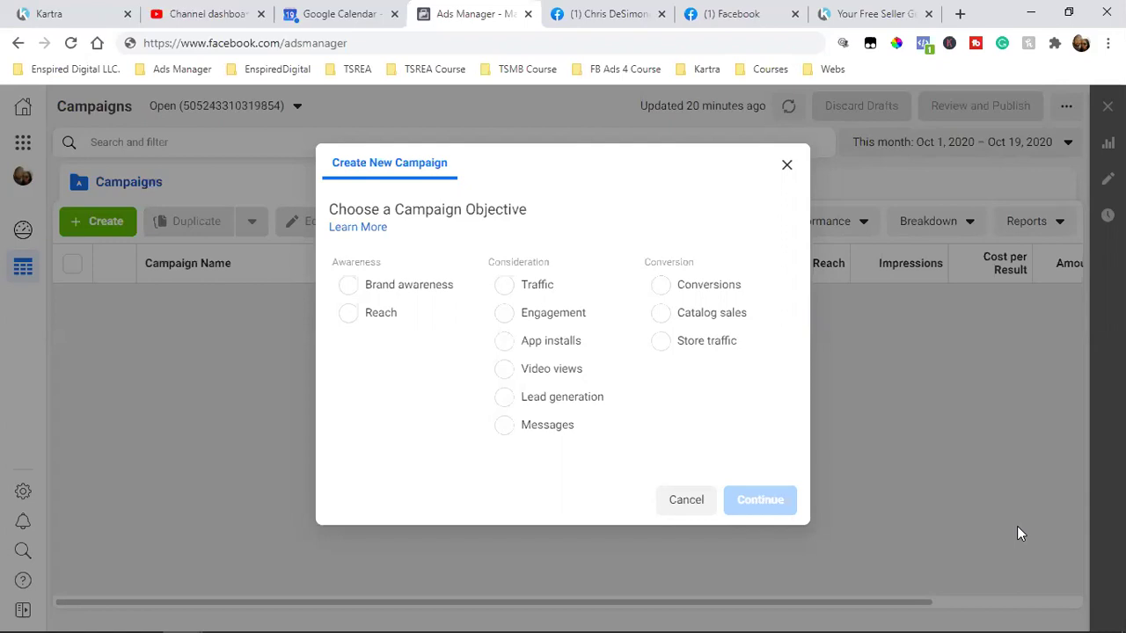
# Back on the seller guide page, highlight the headline and subheading, then show the TSREA bookmarks.
pyautogui.click(857, 13)
pyautogui.moveTo(250, 151); pyautogui.dragTo(837, 329)
pyautogui.click(840, 327)
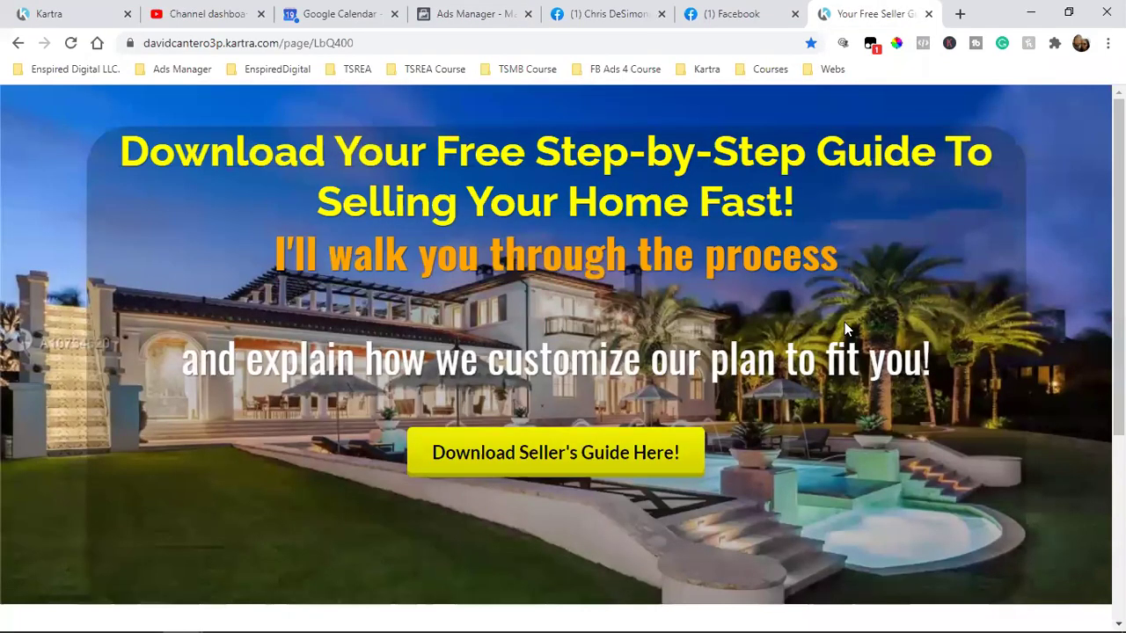
pyautogui.moveTo(840, 263); pyautogui.dragTo(433, 202)
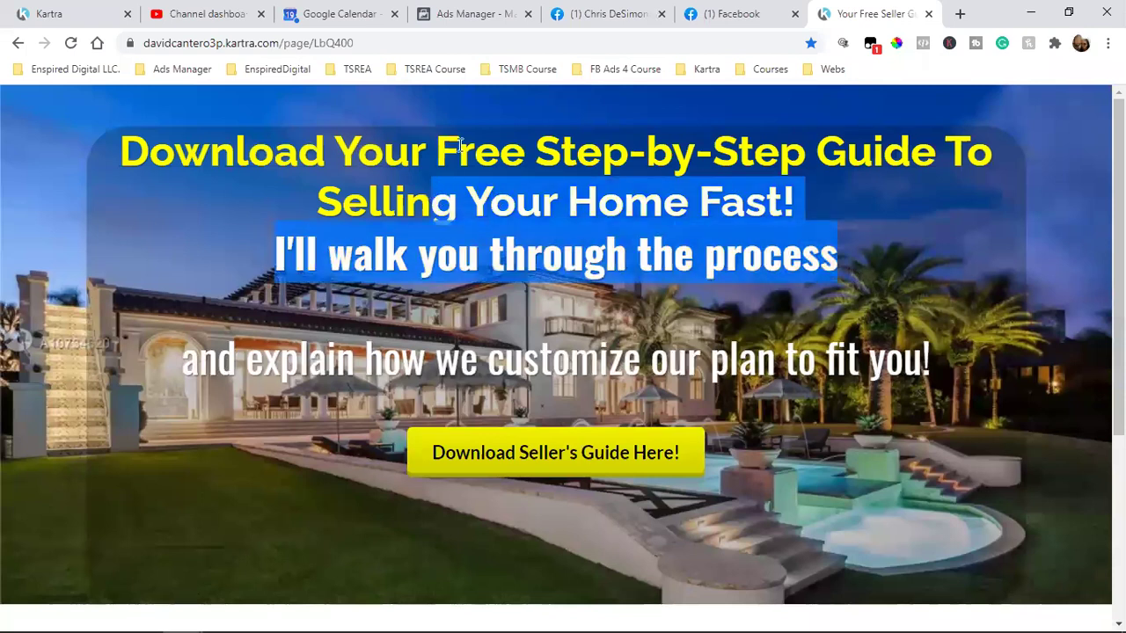
pyautogui.click(462, 68)
# Open the 'Open House 444 3rd Ave' page from the TSREA bookmarks.
pyautogui.moveTo(365, 66)
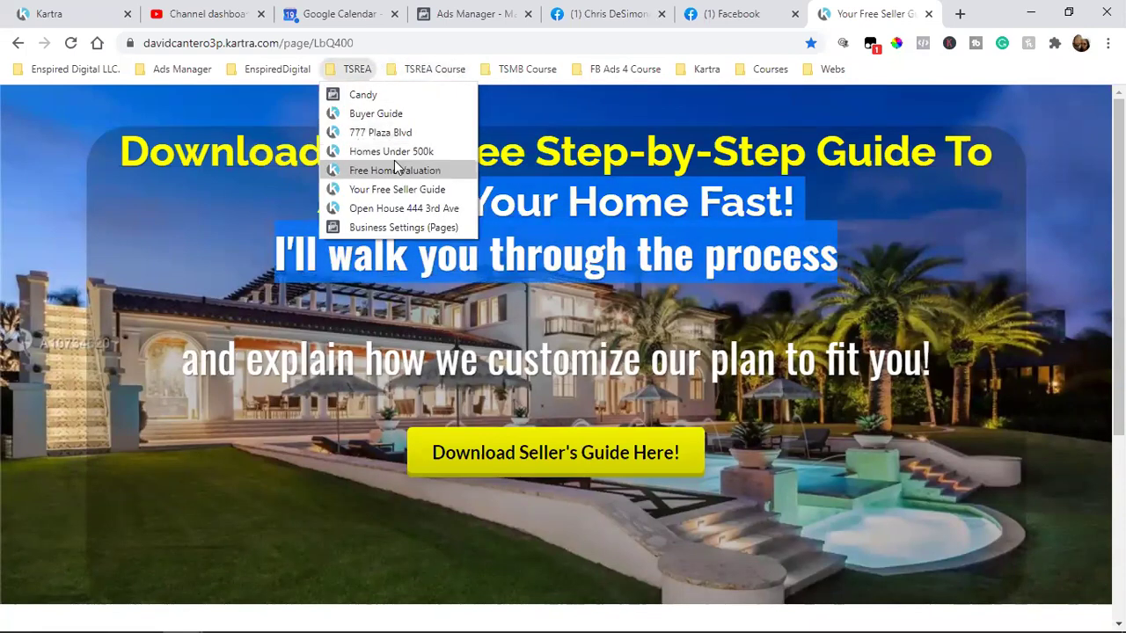
pyautogui.click(389, 209)
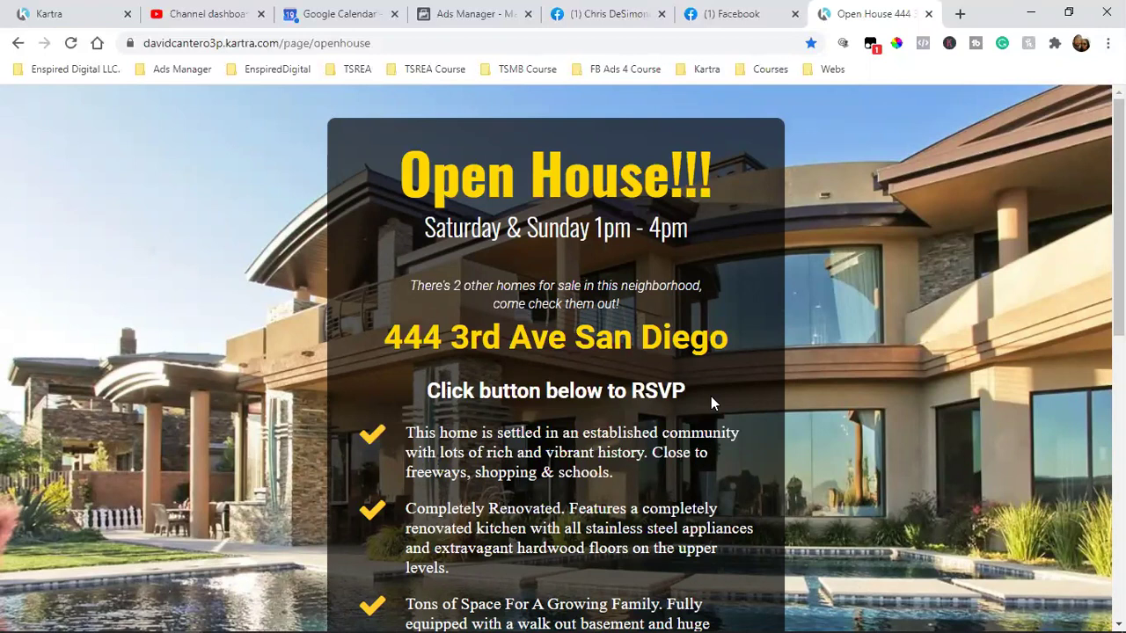
# In Ads Manager, close the Create New Campaign dialog and then the Ads Manager tab.
pyautogui.click(466, 13)
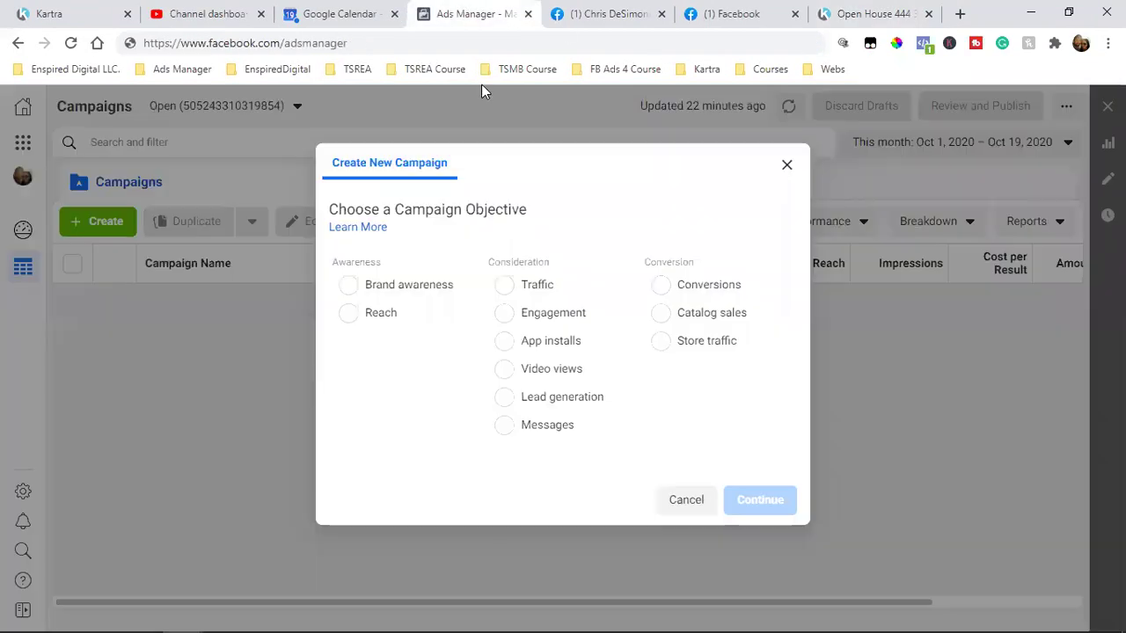
pyautogui.click(789, 167)
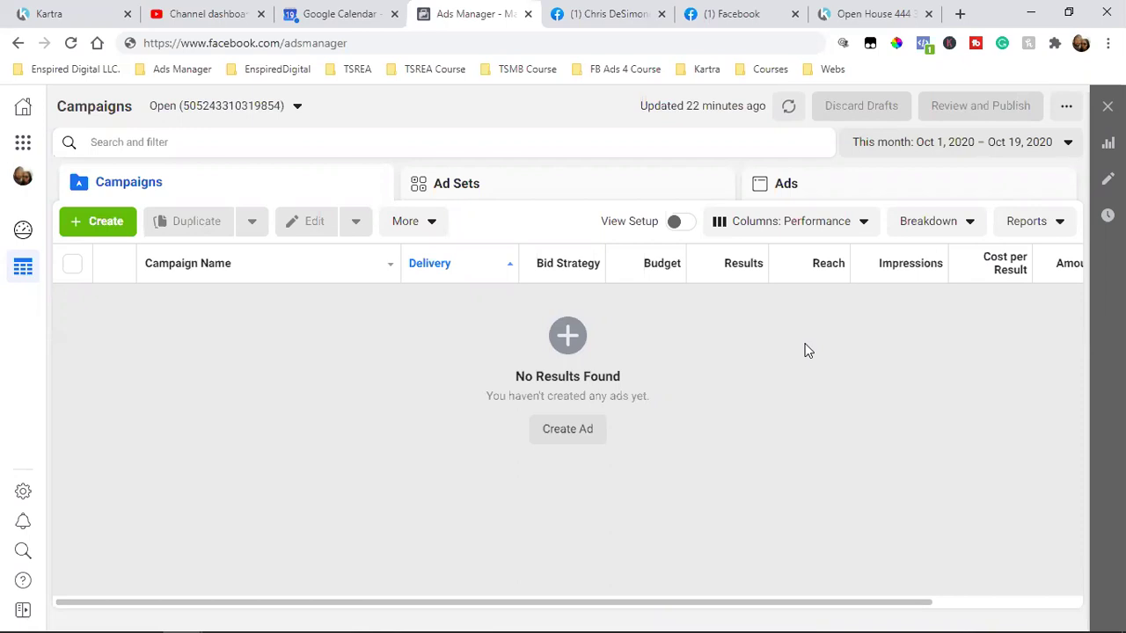
pyautogui.click(528, 16)
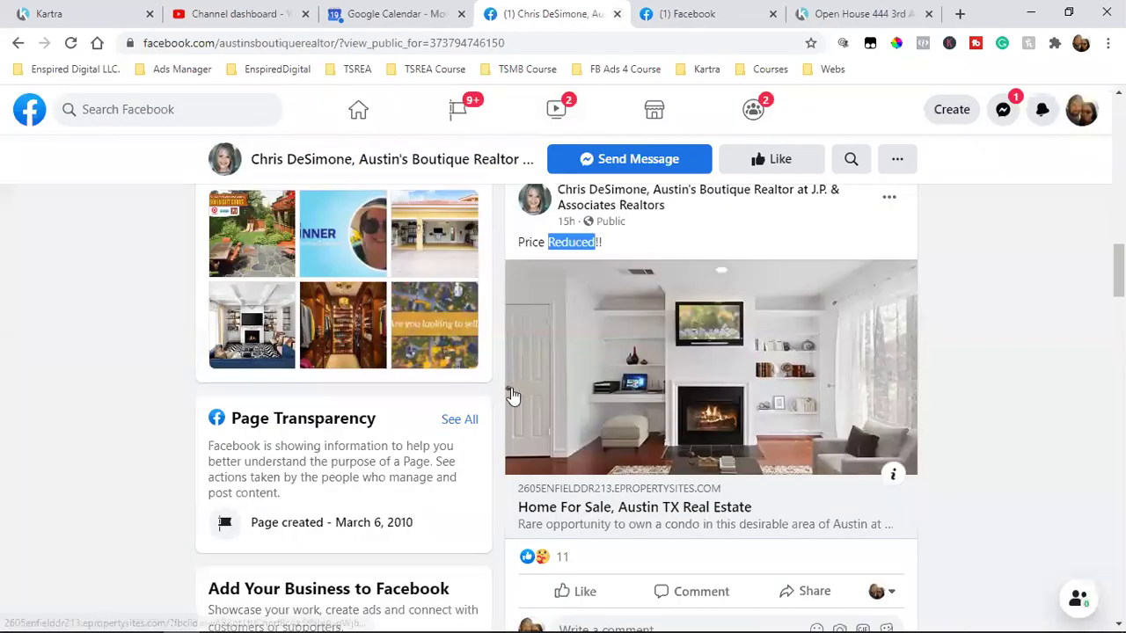
pyautogui.click(998, 333)
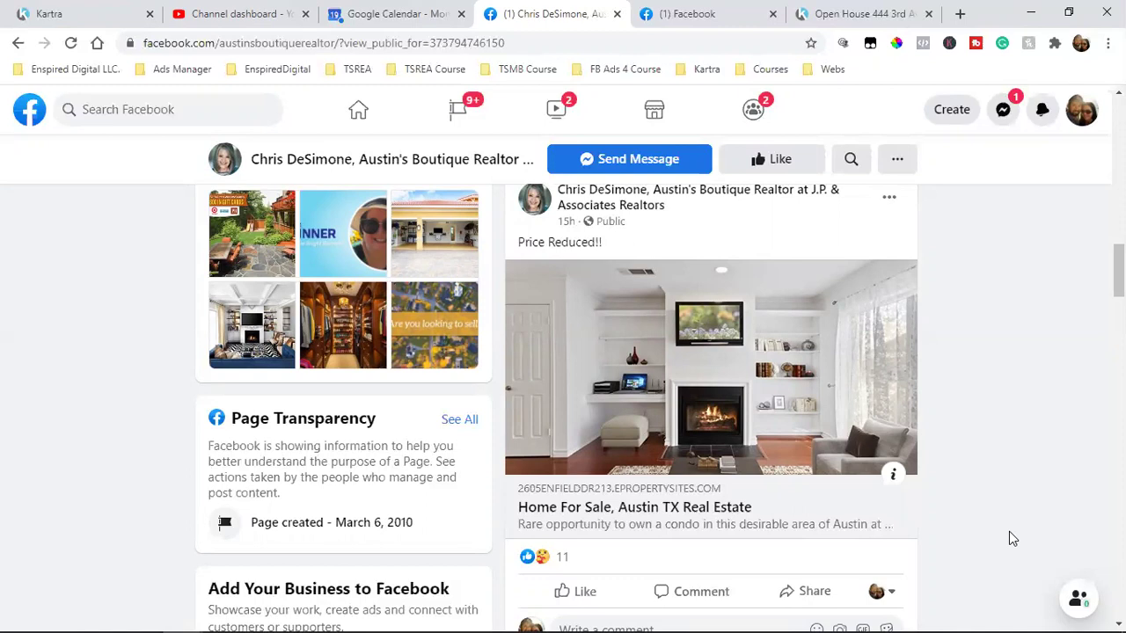
pyautogui.scroll(15, 997, 266)
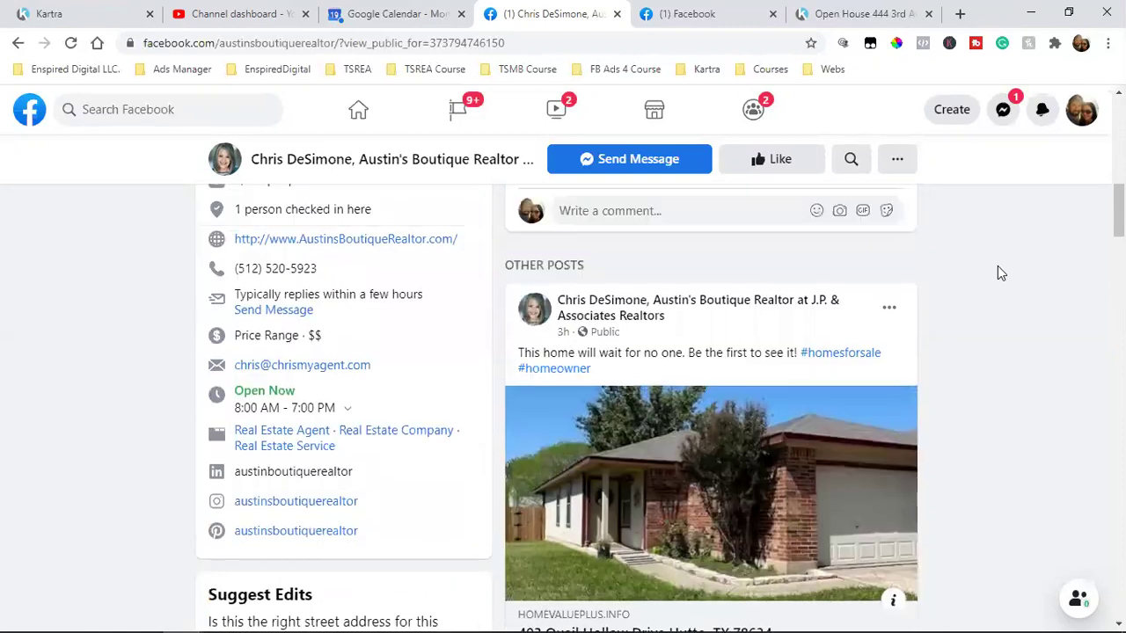